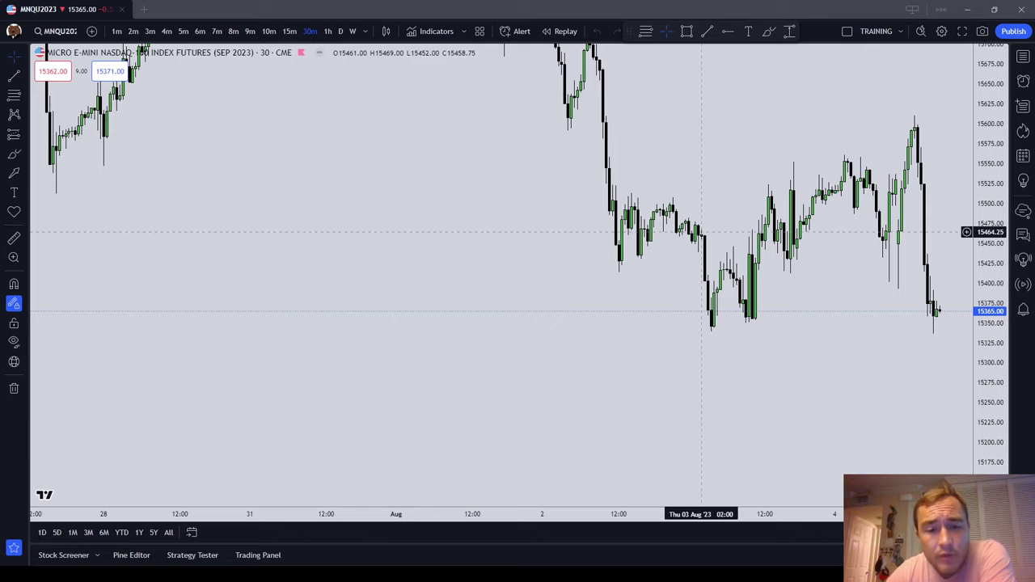
Switch MNQ to 5-minute candles, pan to the 4 Aug overnight session, and float the drawing toolbar.
scroll(701, 234, "up", 5)
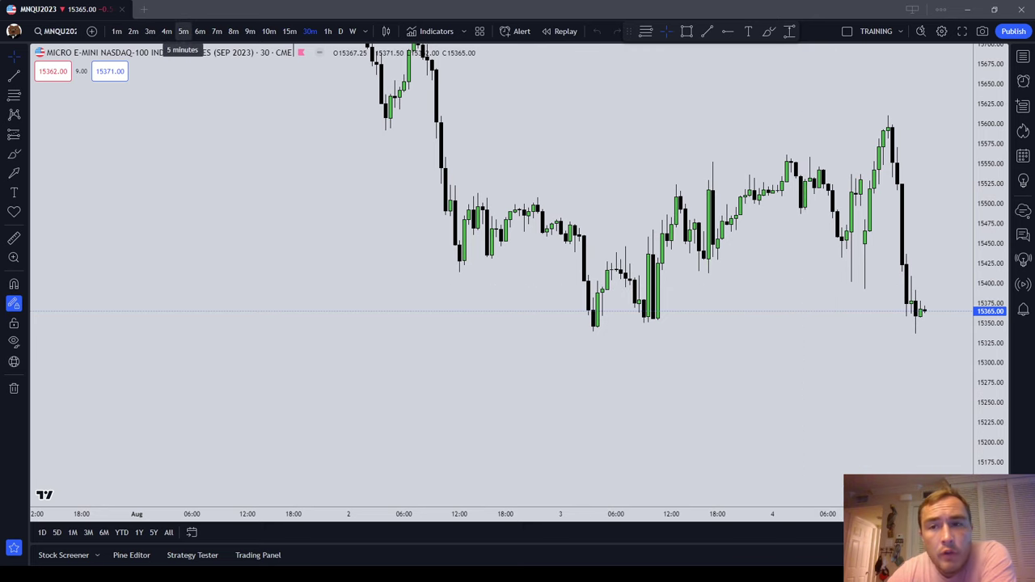
left_click(183, 31)
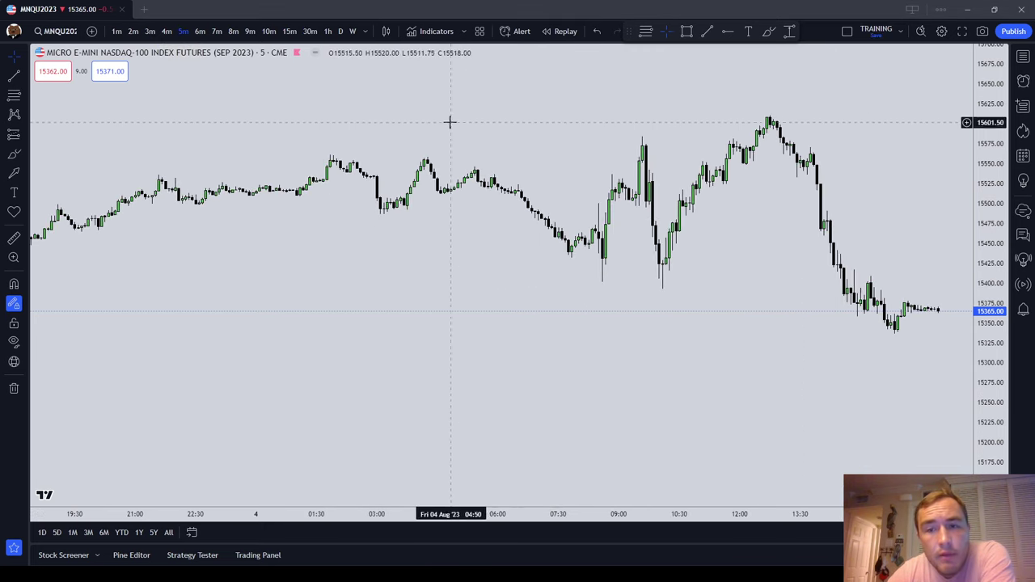
scroll(938, 363, "left", 10)
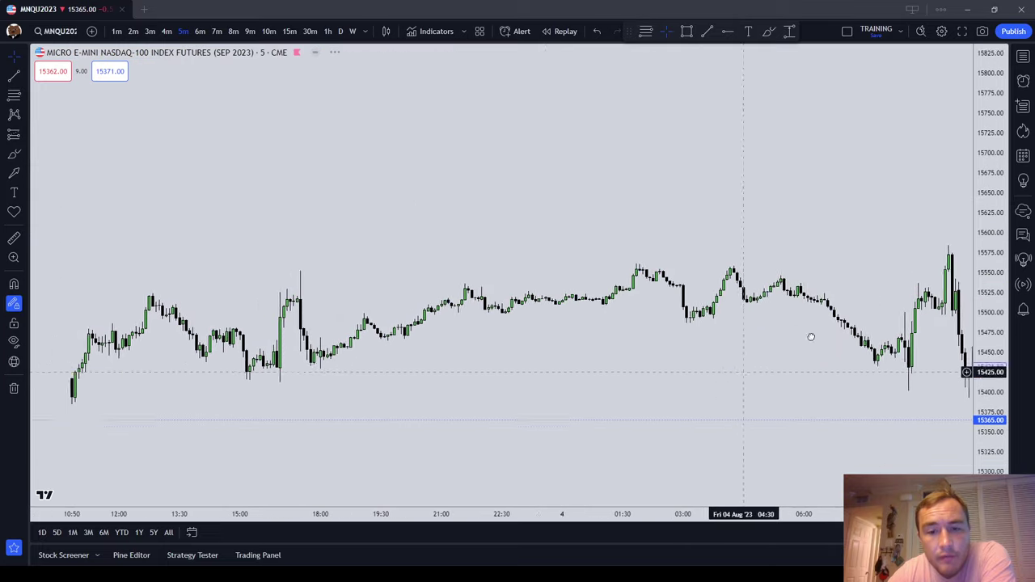
scroll(811, 336, "up", 5)
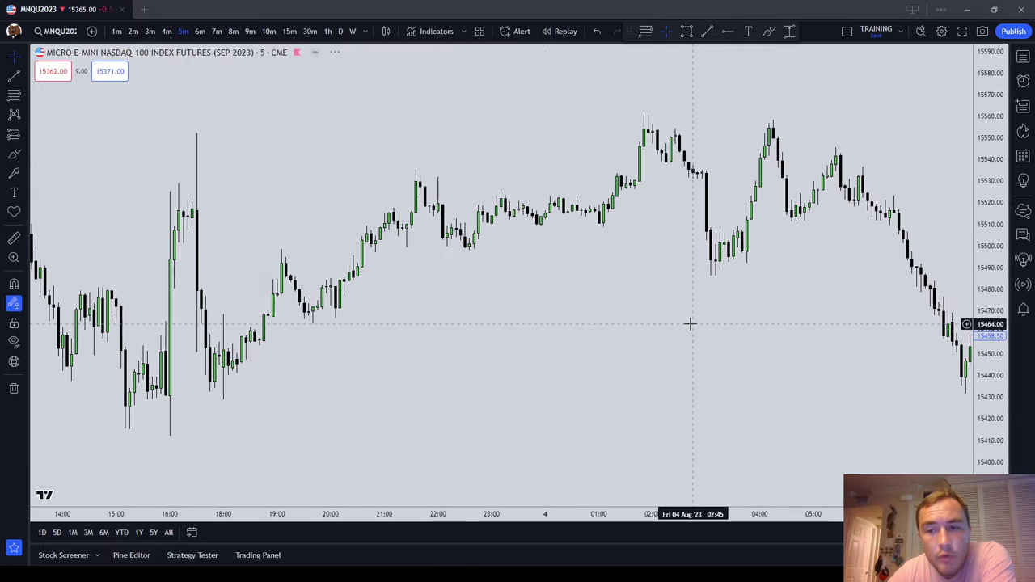
left_click_drag(751, 335, 606, 347)
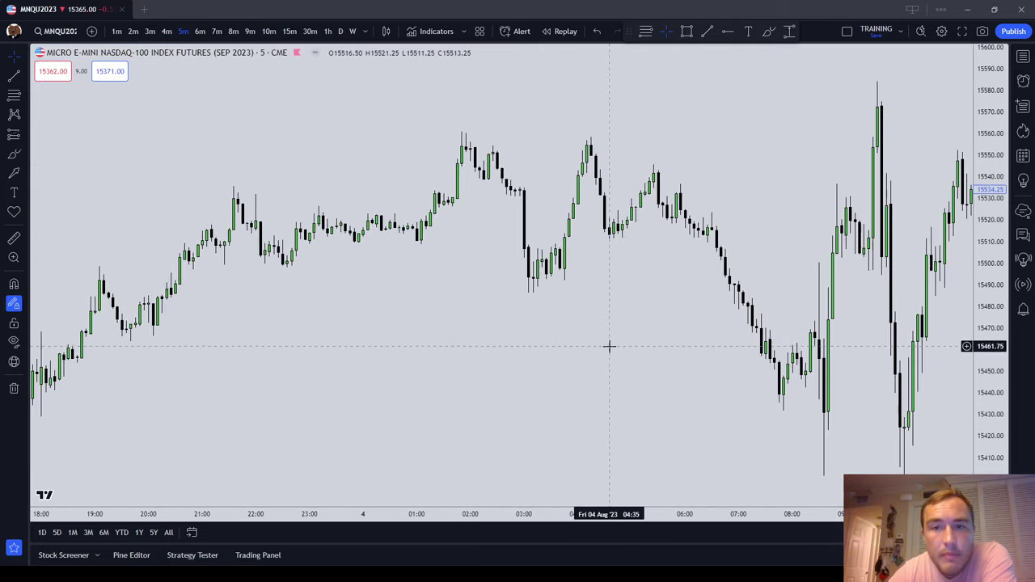
mouse_move(630, 30)
left_mouse_down()
mouse_move(664, 63)
mouse_move(670, 53)
left_mouse_up()
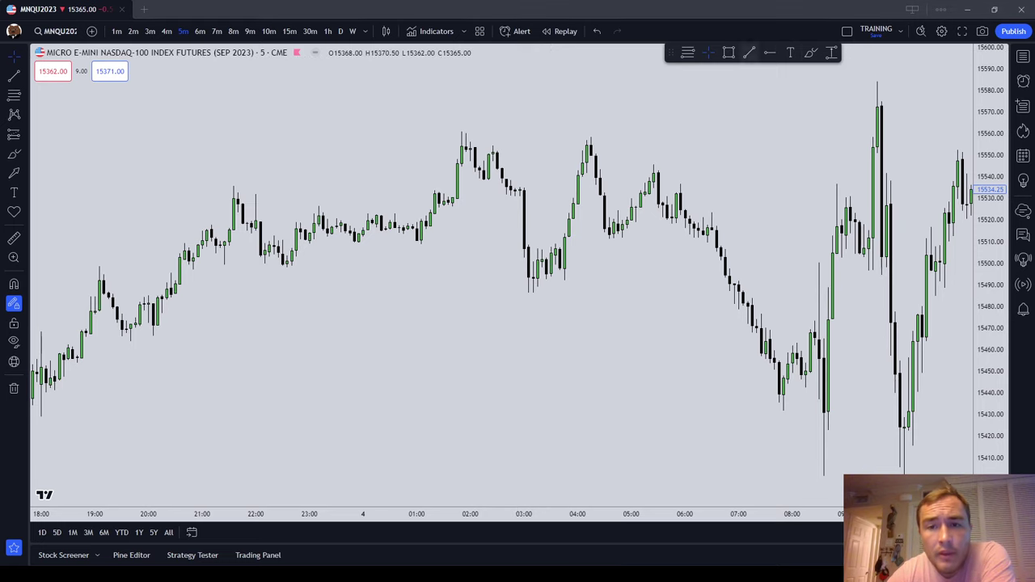
left_click(749, 53)
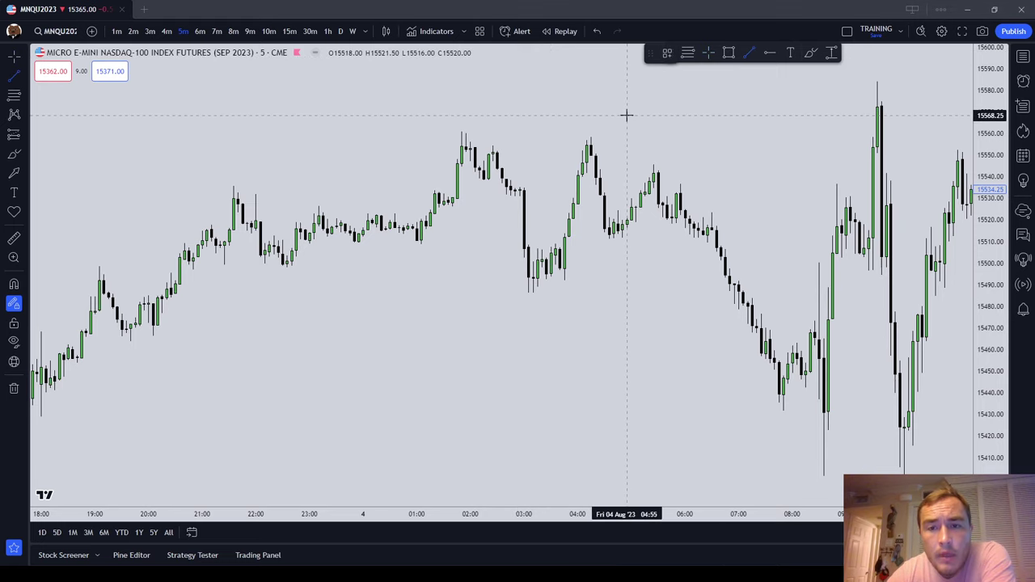
left_click(627, 116)
left_click(734, 116)
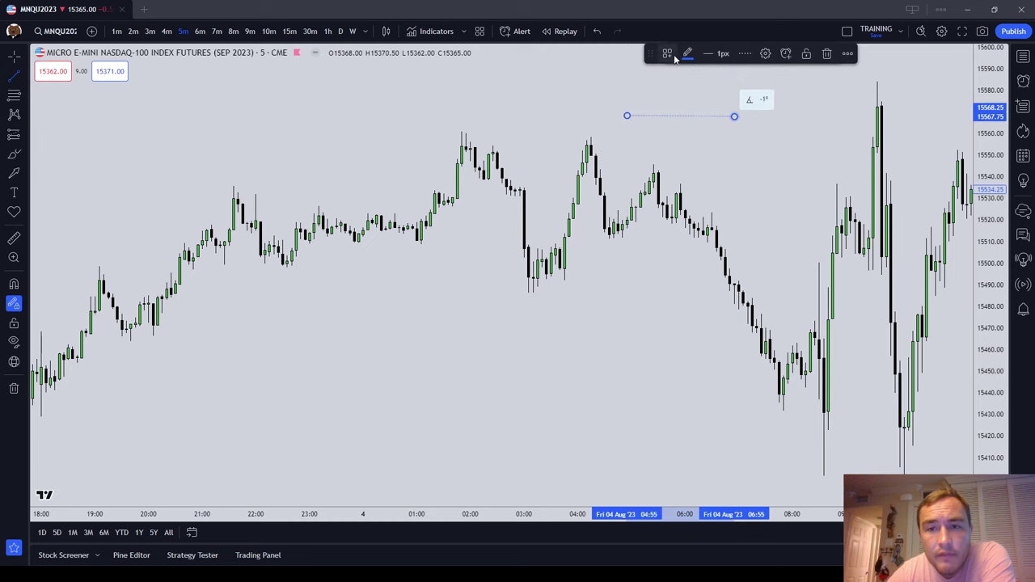
left_click(667, 53)
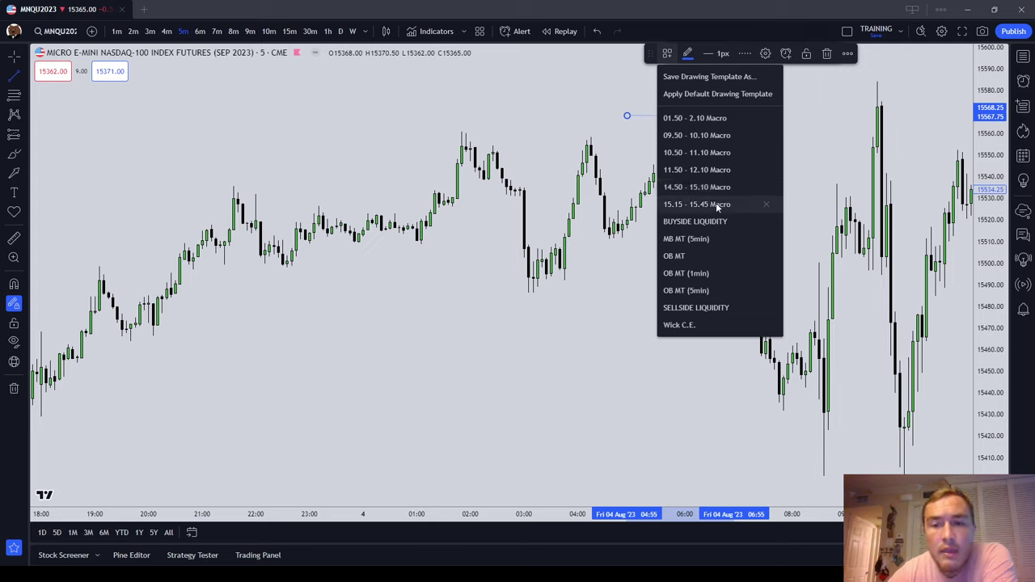
left_click(826, 53)
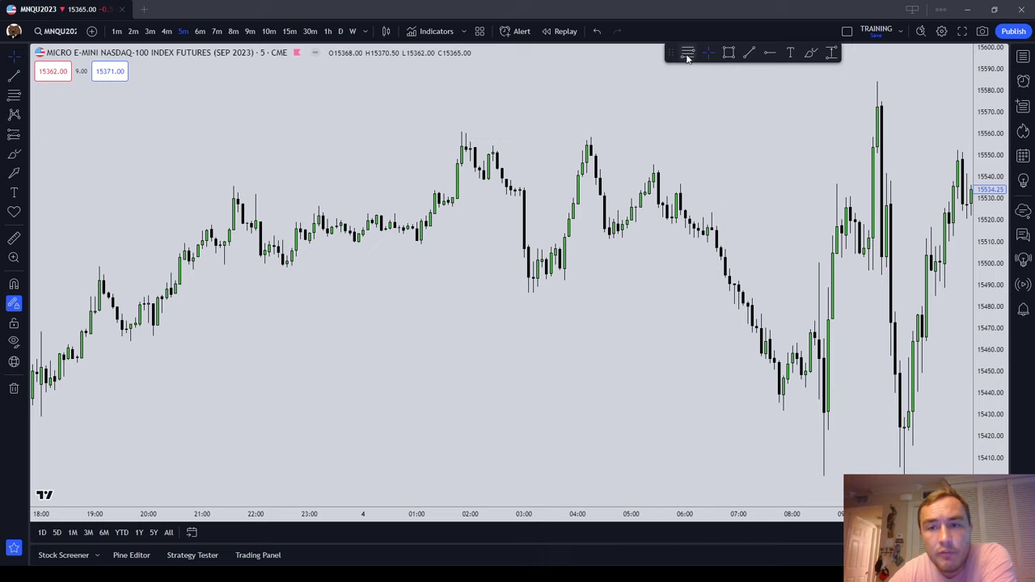
left_click(749, 54)
left_click(612, 128)
left_click(700, 127)
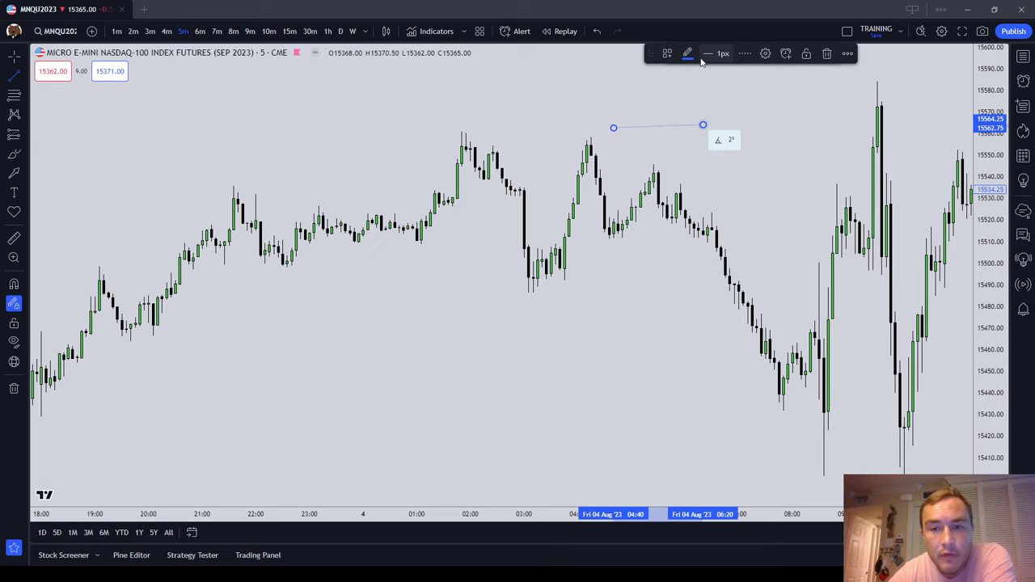
left_click(676, 55)
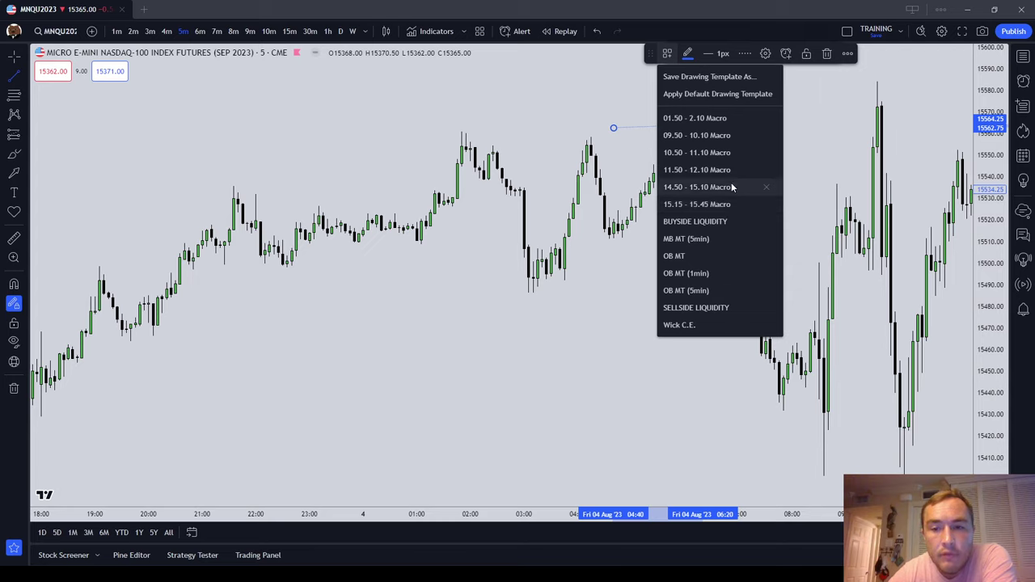
left_click(825, 54)
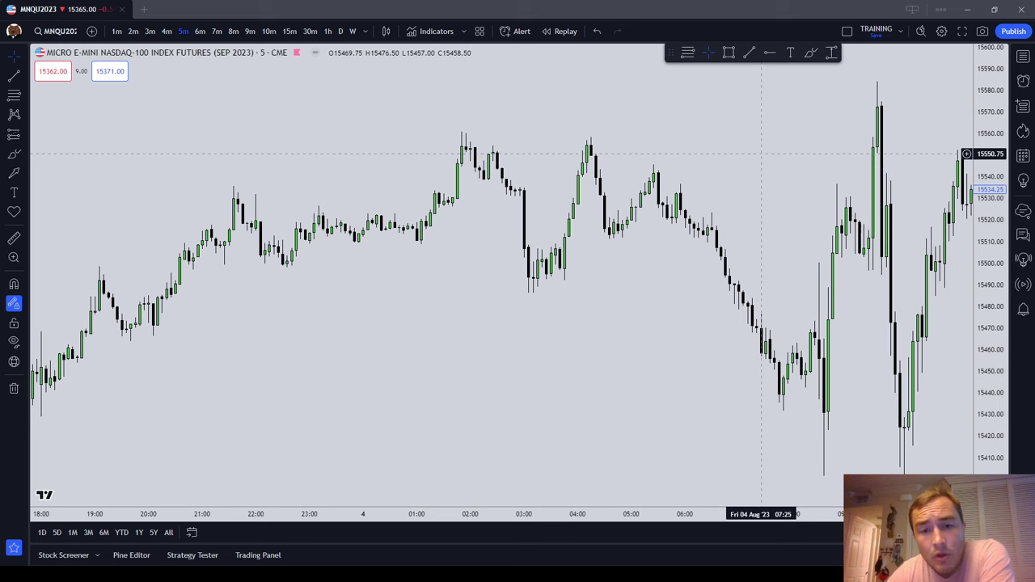
Pan the chart back to the early hours of Thu 03 Aug.
left_click_drag(691, 140, 817, 138)
left_click_drag(427, 278, 664, 345)
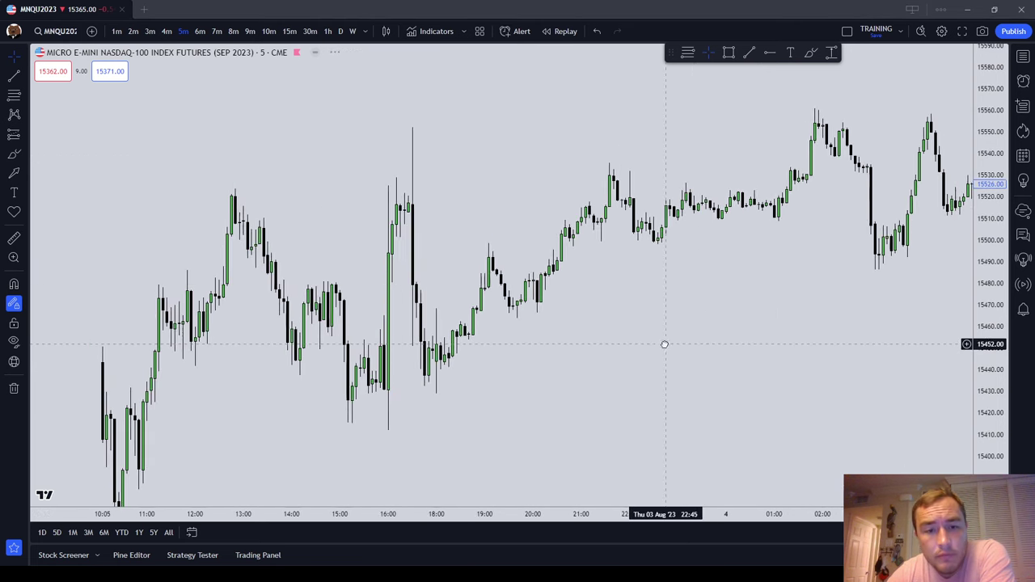
left_click_drag(462, 363, 762, 222)
scroll(576, 292, "down", 2)
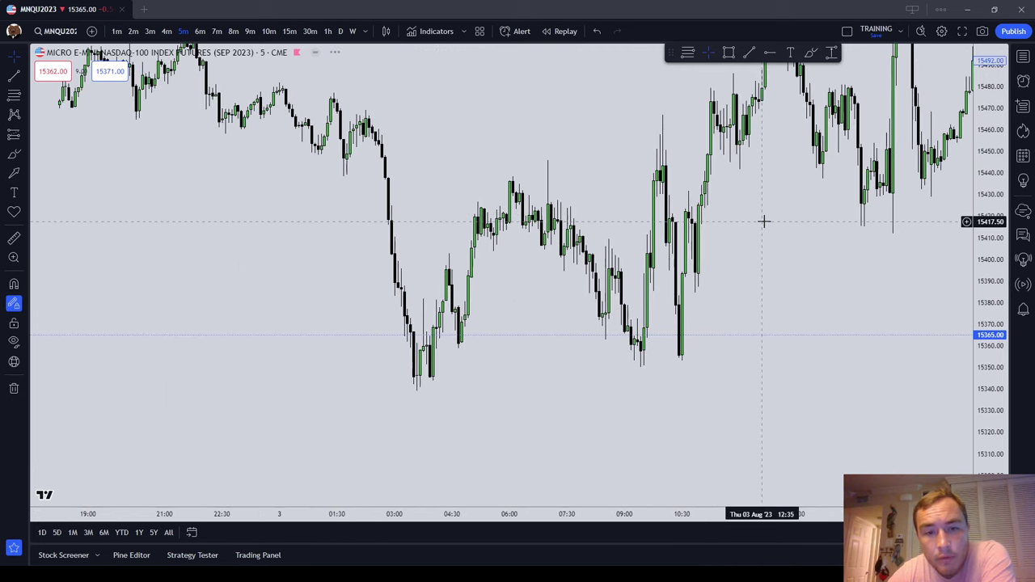
left_click_drag(326, 322, 469, 409)
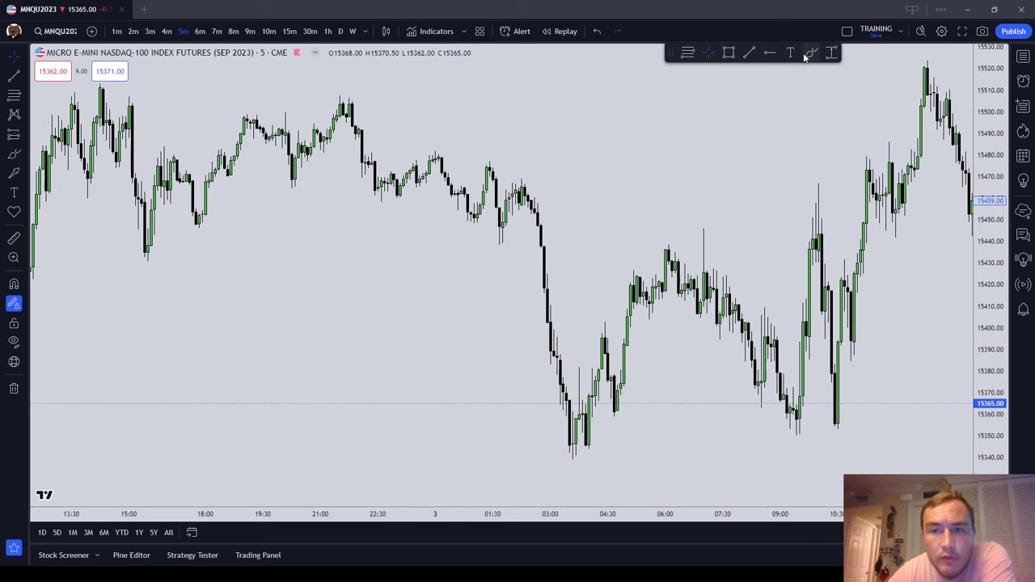
Draw a short line above the 02:00 candles labelled 01.50 - 2.10 Macro, then switch to 1-minute.
left_click(749, 52)
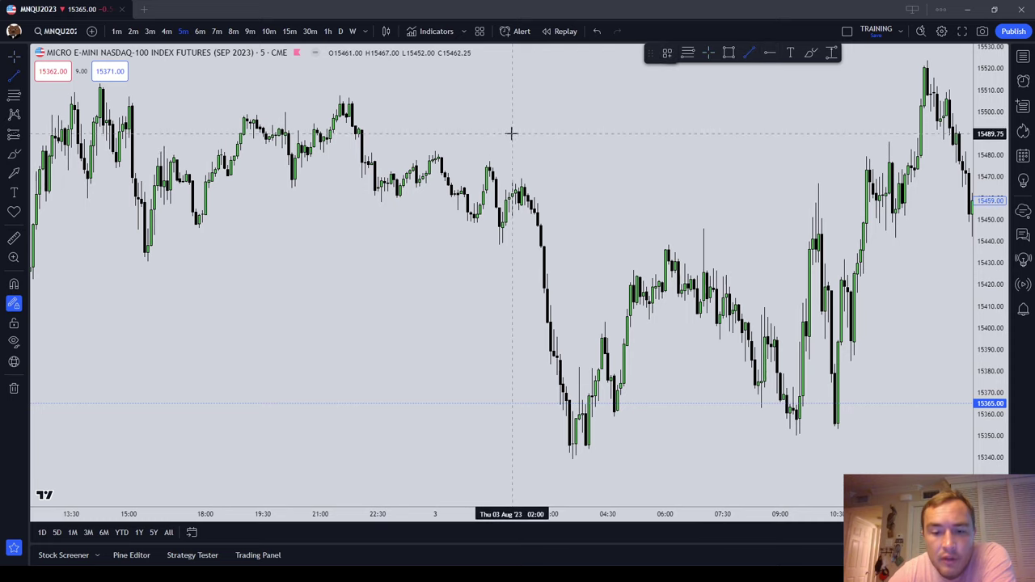
left_click(506, 141)
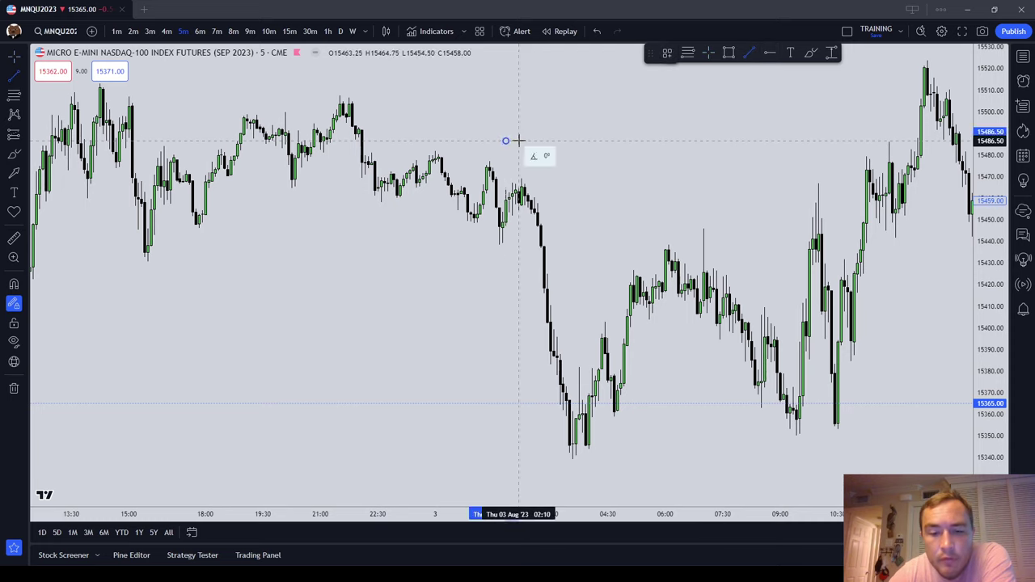
left_click(518, 143)
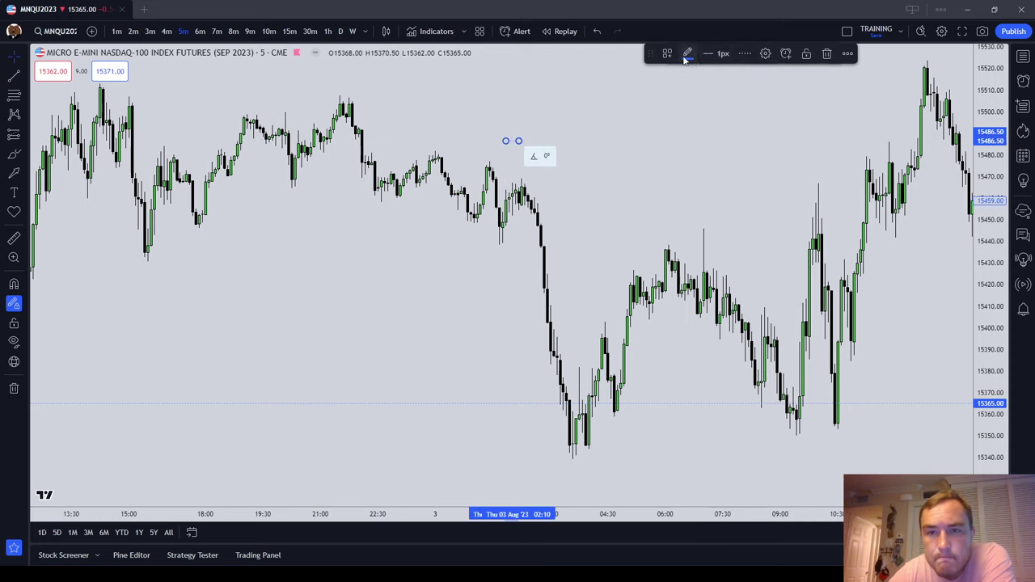
left_click(686, 53)
left_click(720, 122)
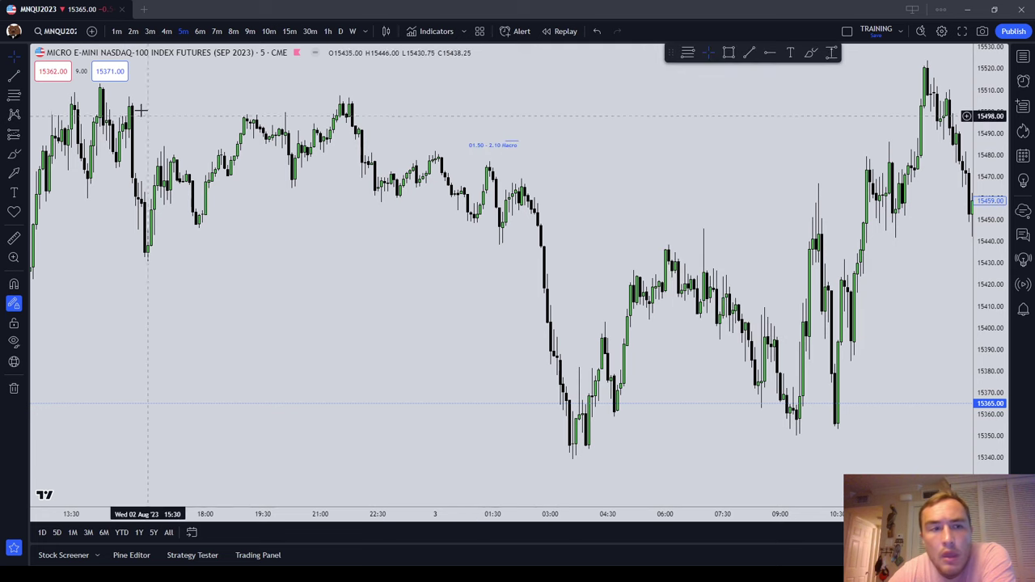
left_click(117, 30)
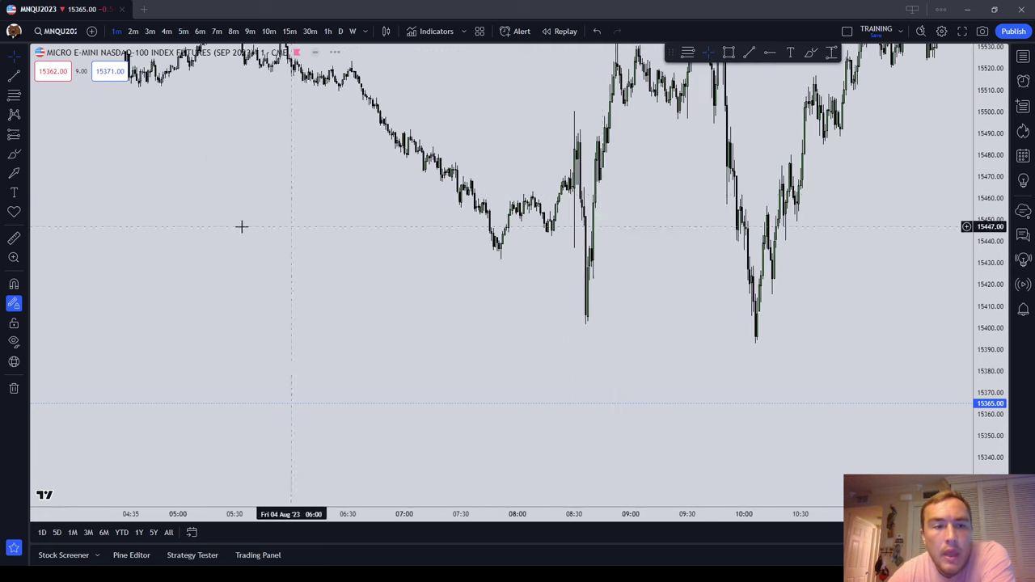
Pan the 1-minute chart back to the 01.50 - 2.10 Macro line and stretch the price scale taller.
left_click_drag(442, 410, 898, 395)
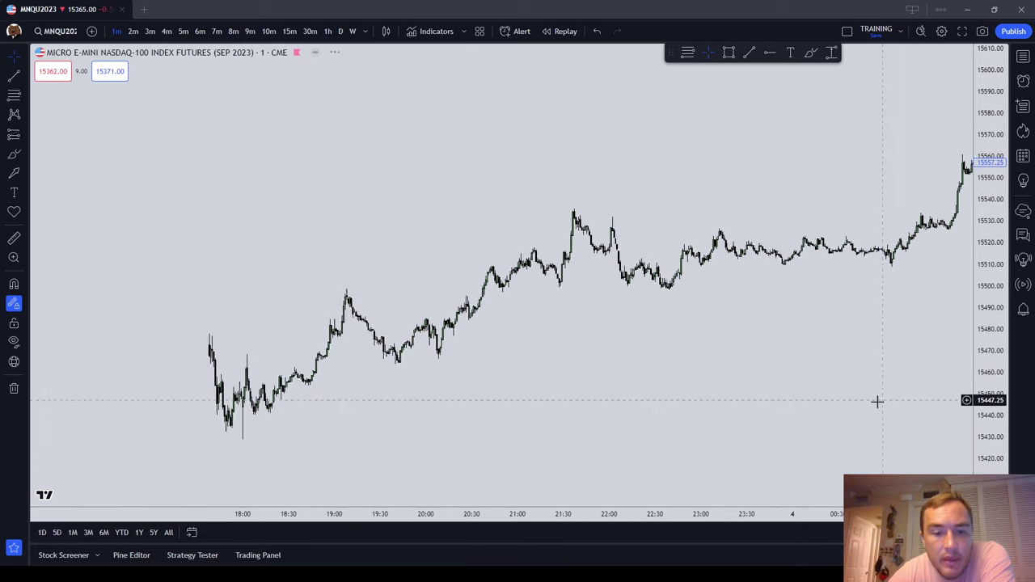
left_click_drag(439, 404, 900, 305)
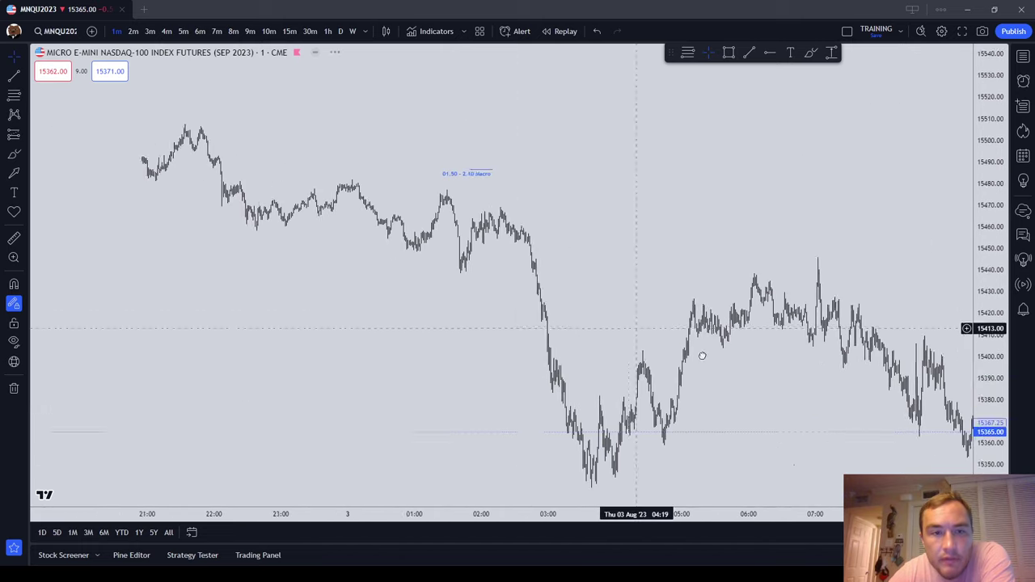
scroll(694, 340, "up", 3)
scroll(694, 335, "left", 5)
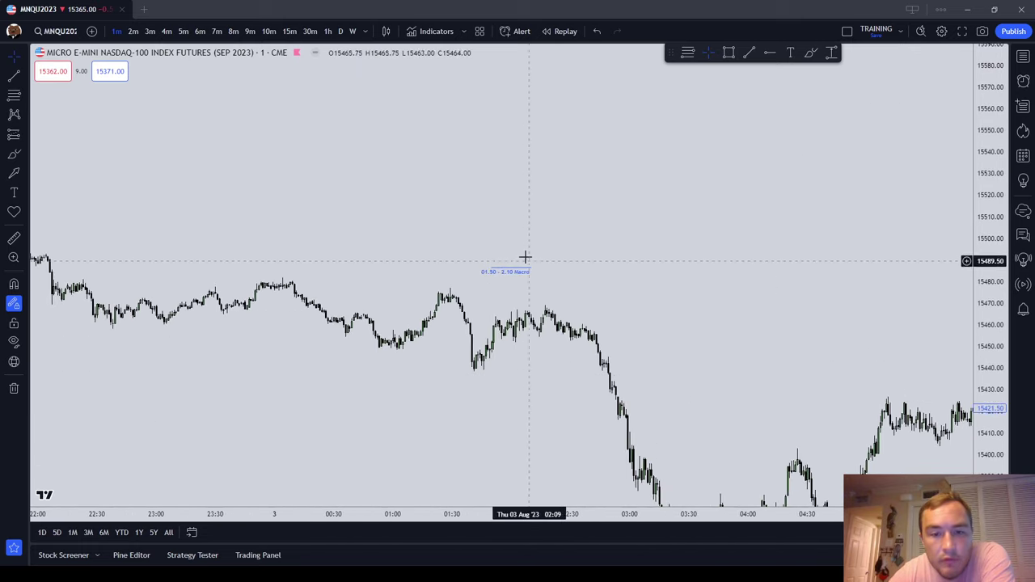
left_click_drag(526, 271, 519, 295)
scroll(608, 284, "up", 3)
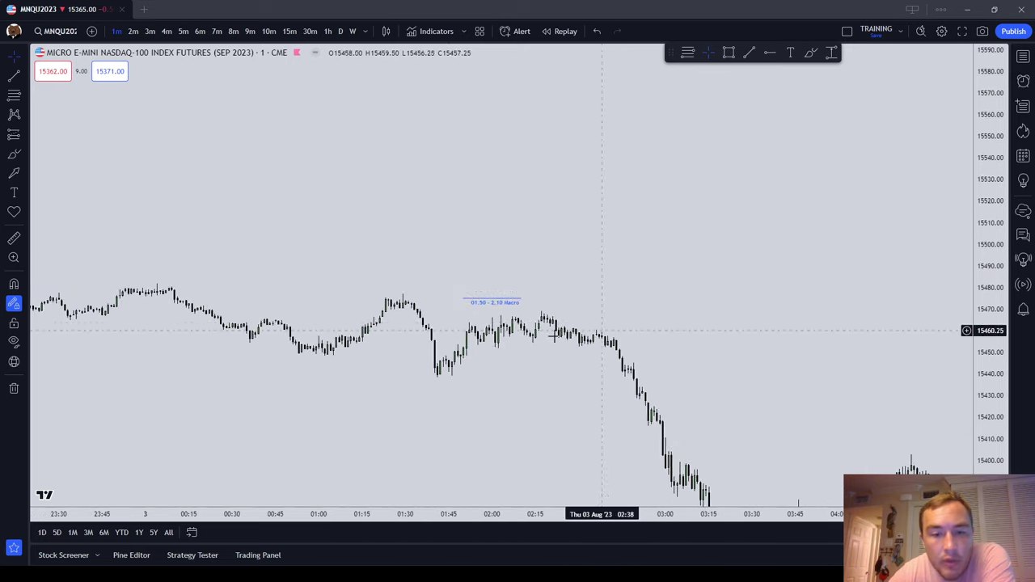
left_click_drag(999, 392, 998, 236)
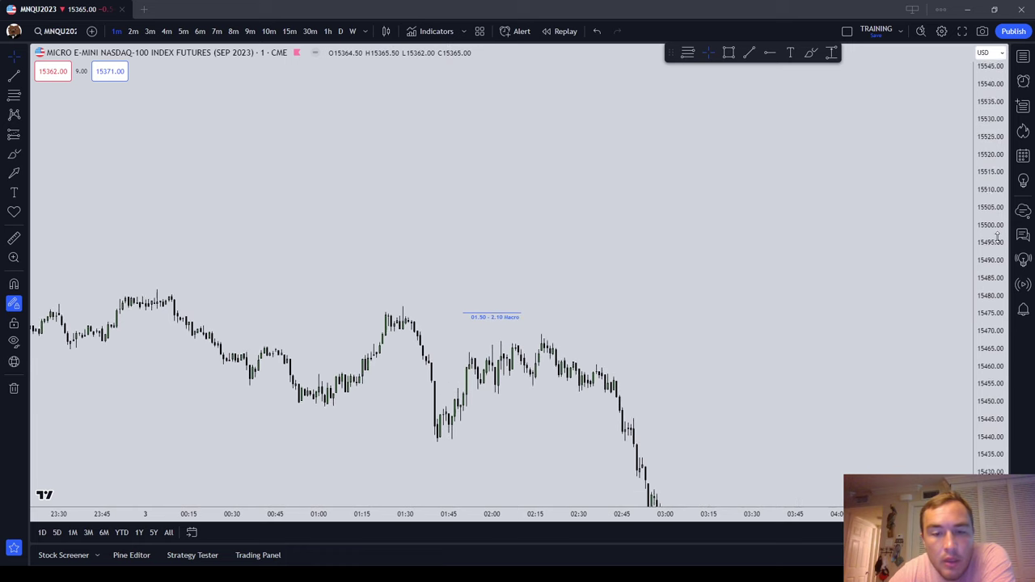
left_click_drag(751, 365, 469, 302)
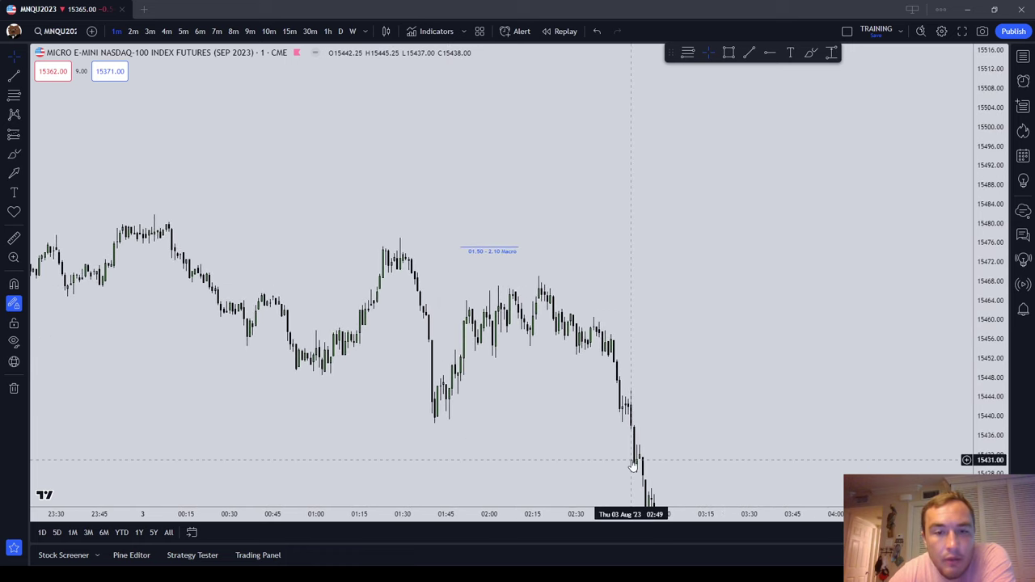
Brush a red circle around the macro candles and a red down arrow toward the sell-off.
left_click(809, 54)
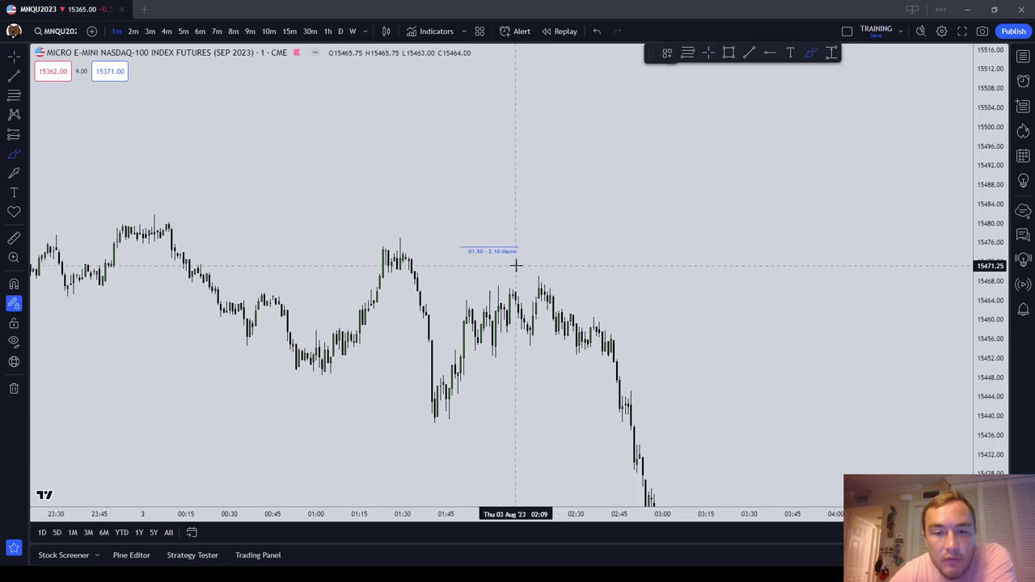
mouse_move(510, 282)
left_mouse_down()
mouse_move(457, 293)
mouse_move(446, 325)
mouse_move(508, 330)
mouse_move(525, 301)
mouse_move(508, 284)
left_mouse_up()
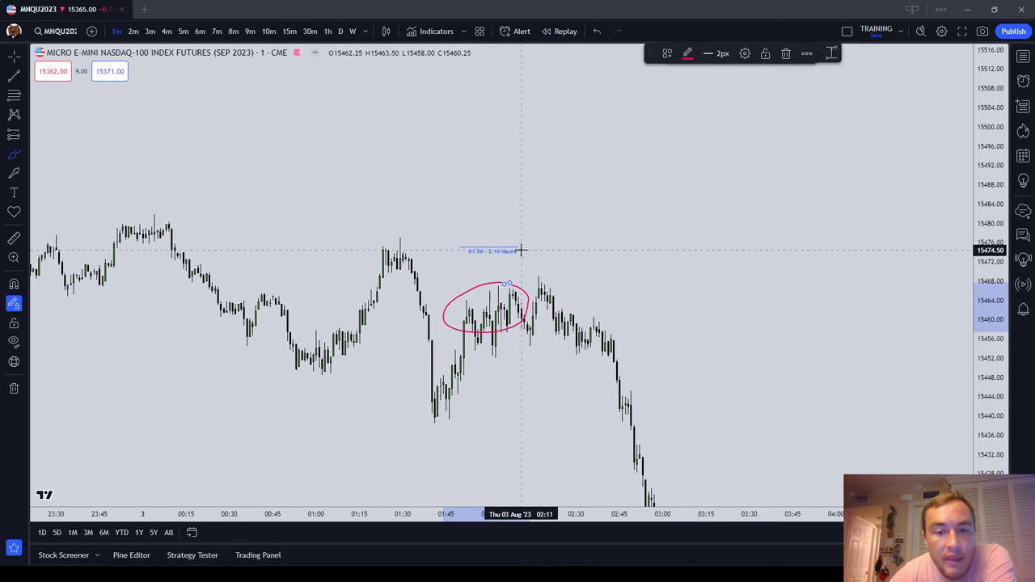
mouse_move(555, 324)
left_mouse_down()
mouse_move(579, 414)
mouse_move(591, 403)
left_mouse_up()
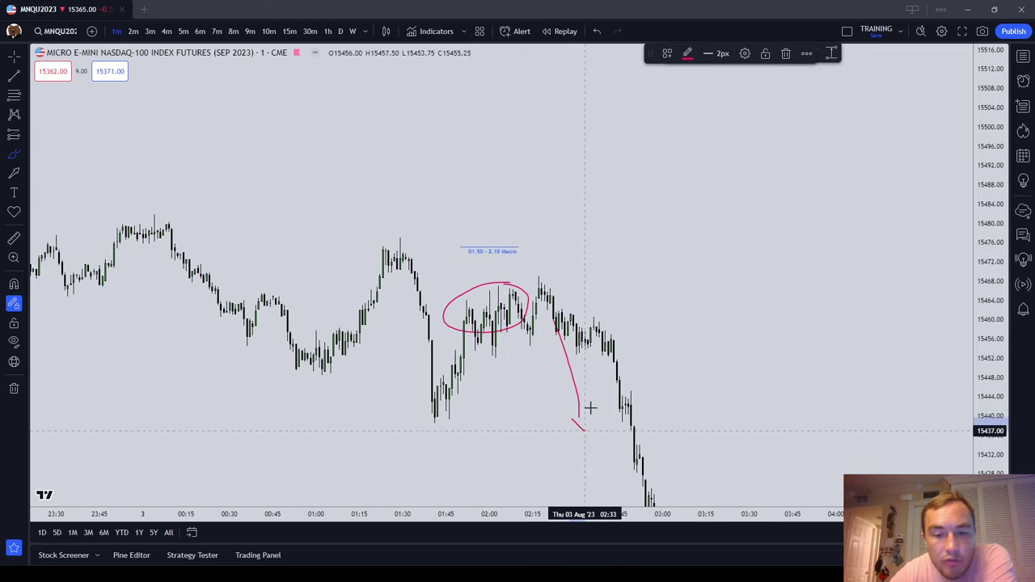
mouse_move(469, 423)
left_mouse_down()
mouse_move(423, 418)
mouse_move(451, 430)
left_mouse_up()
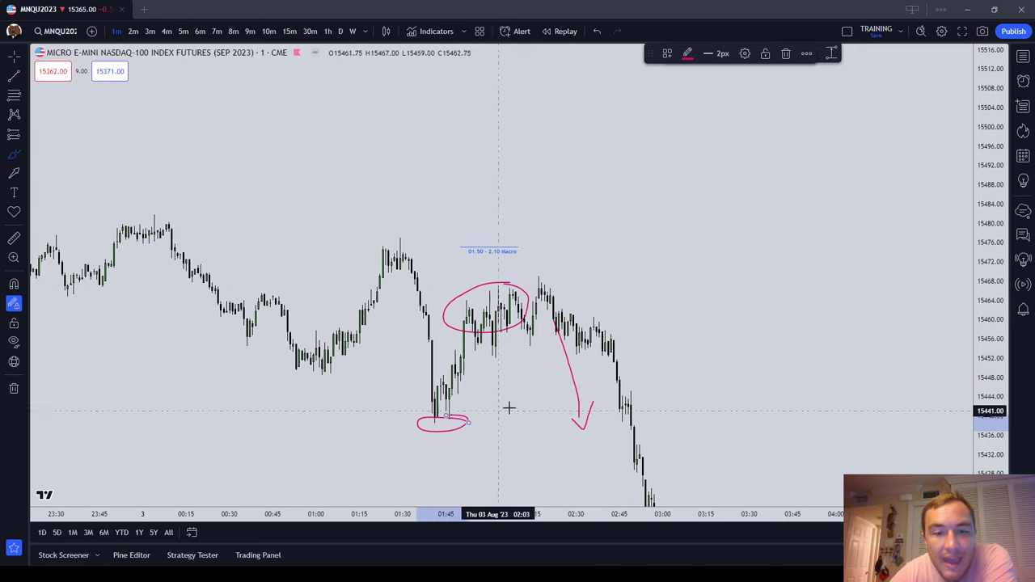
Delete the small red ellipse around the 01:45 lows.
key("Escape")
left_click(465, 428)
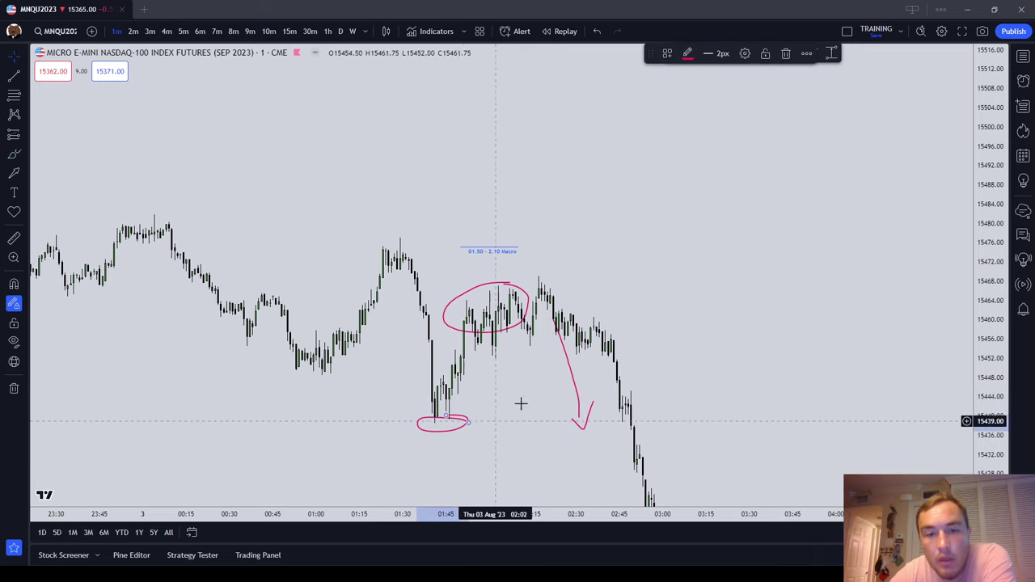
left_click(806, 54)
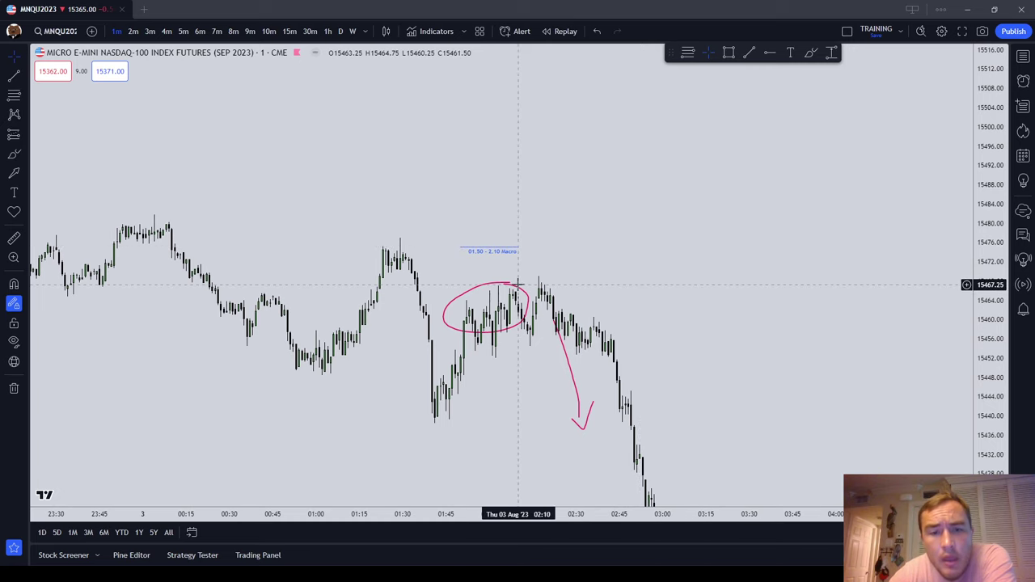
Delete the red ellipse around the highs, the long red arrow, and the red check stroke.
left_click(523, 295)
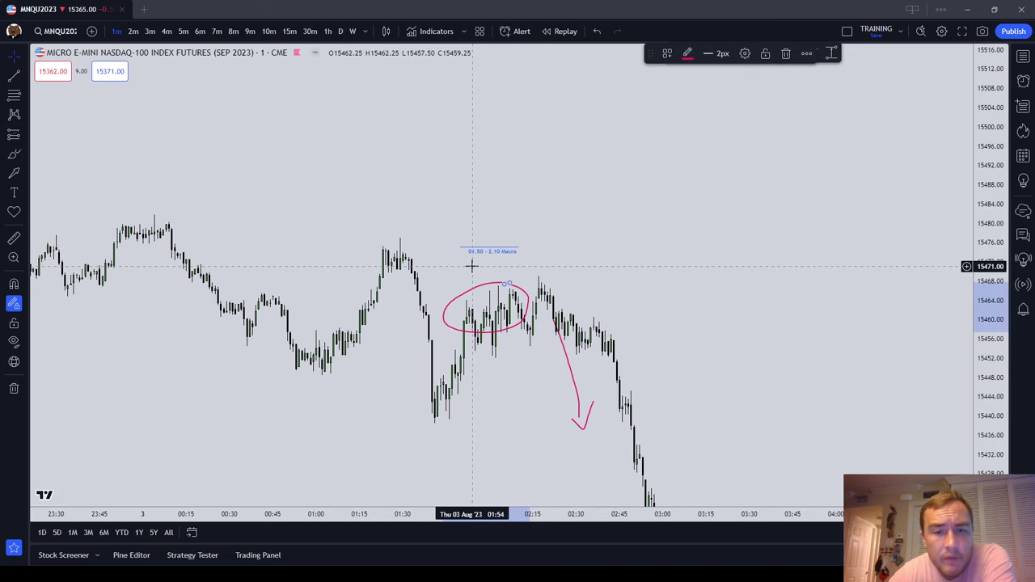
left_click(785, 53)
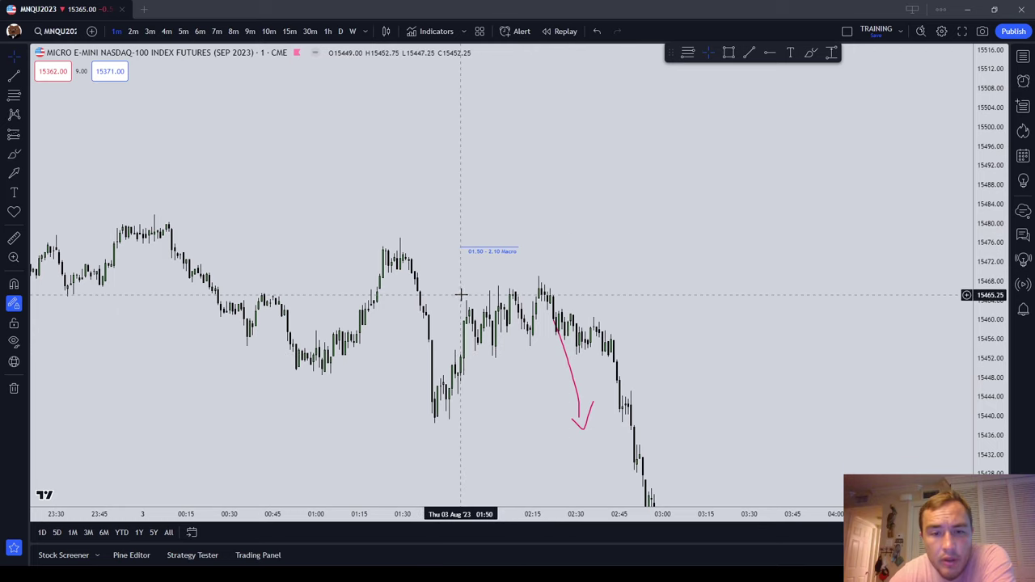
left_click(579, 407)
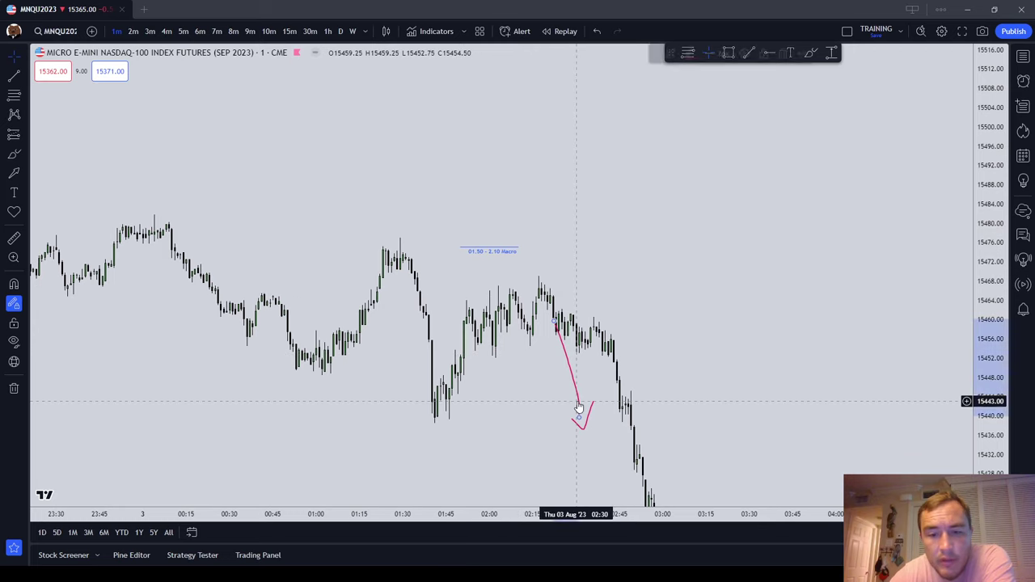
left_click(788, 53)
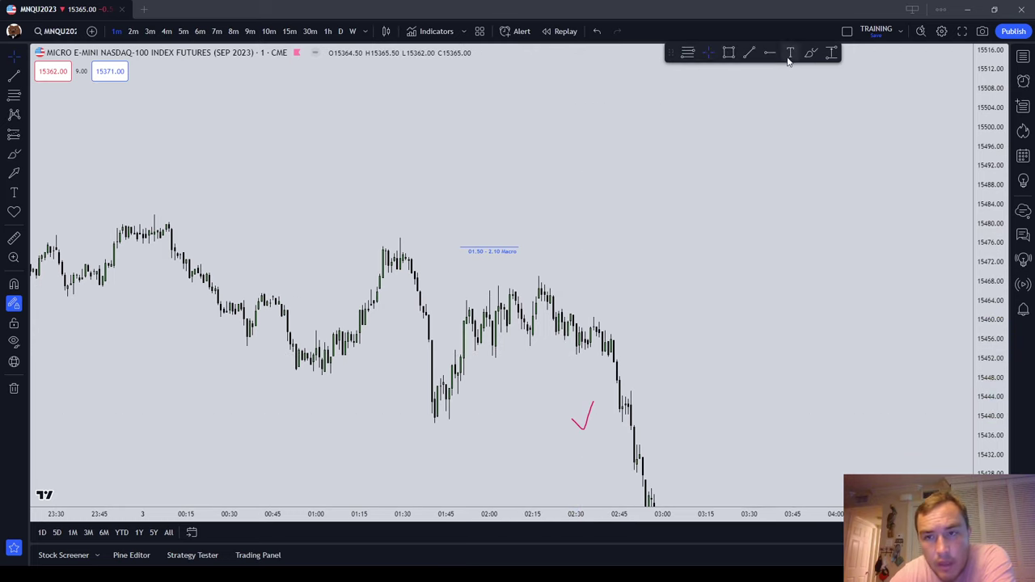
left_click(590, 407)
left_click(806, 53)
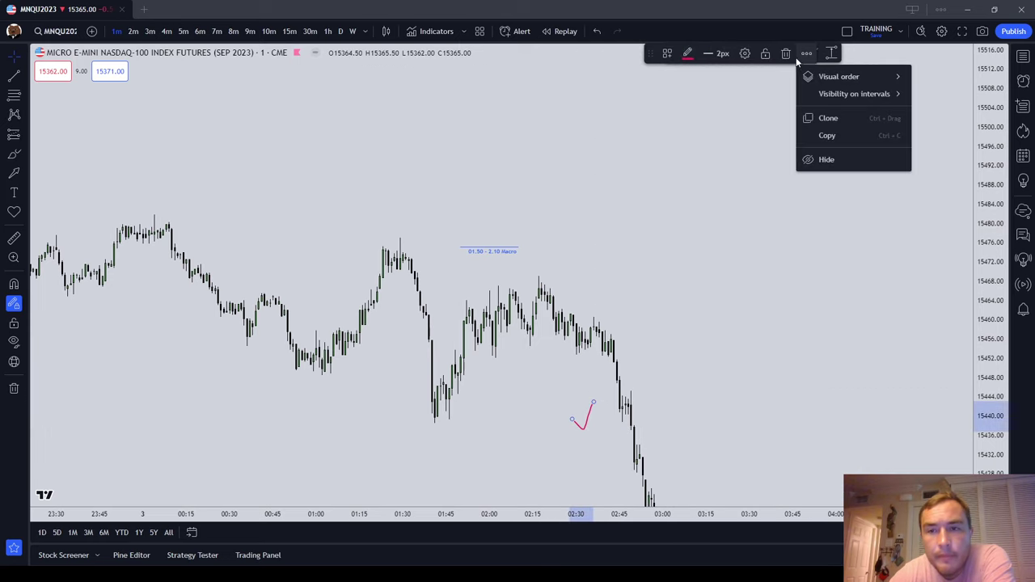
left_click(787, 54)
Brush a new red stroke along the drop after 02:15 and select it.
left_click(481, 259)
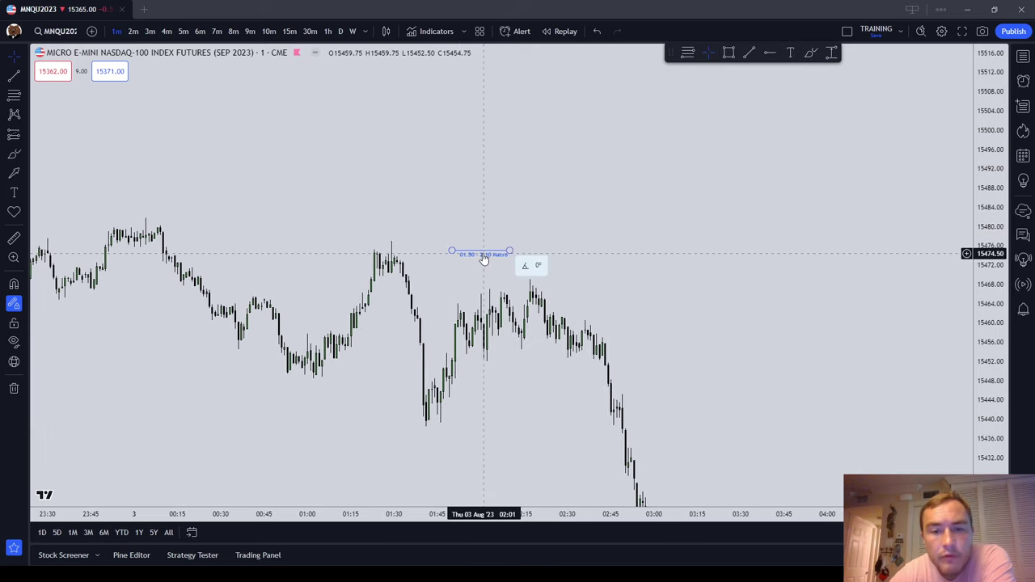
left_click(812, 53)
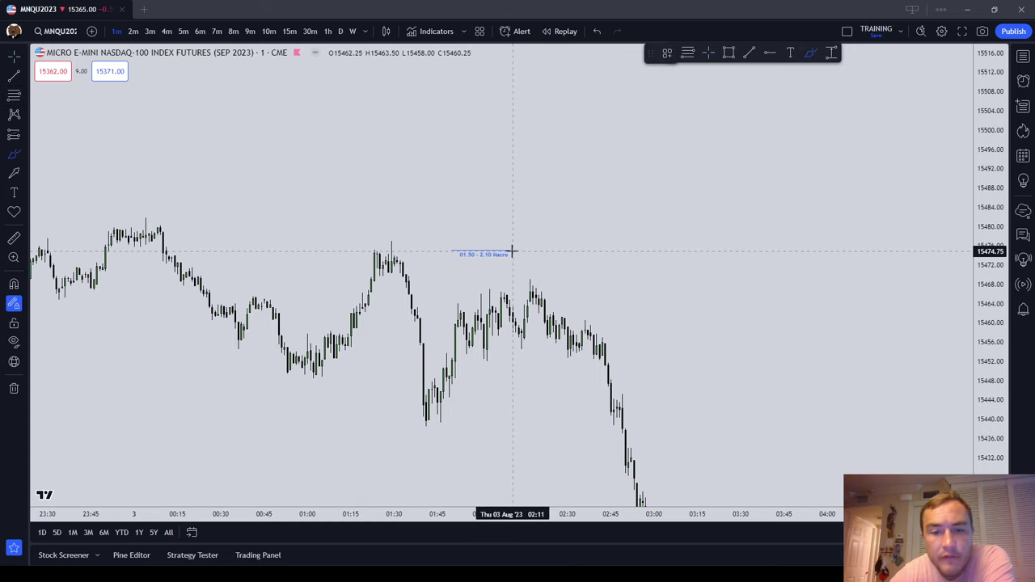
left_click_drag(542, 305, 651, 433)
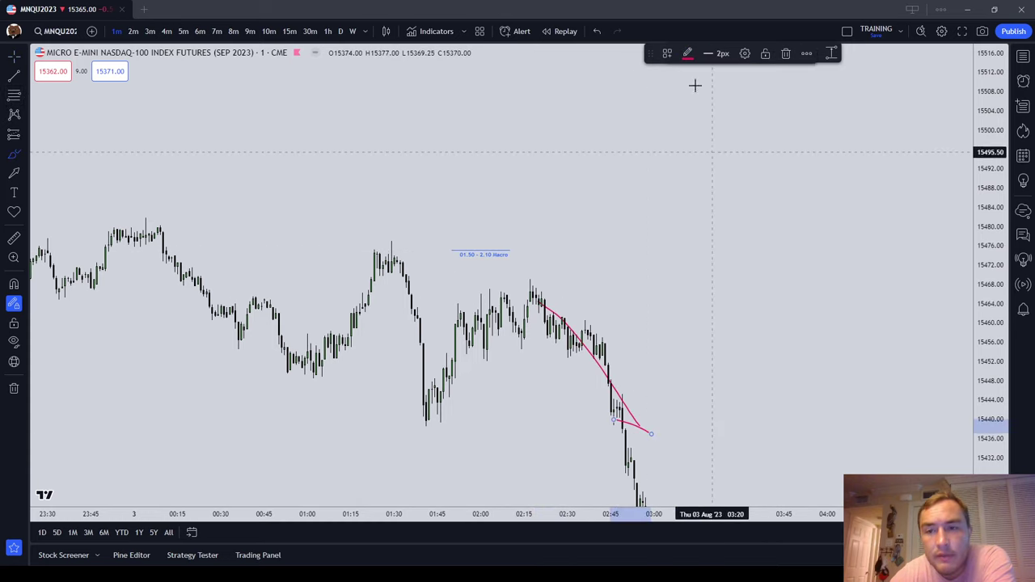
left_click(691, 337)
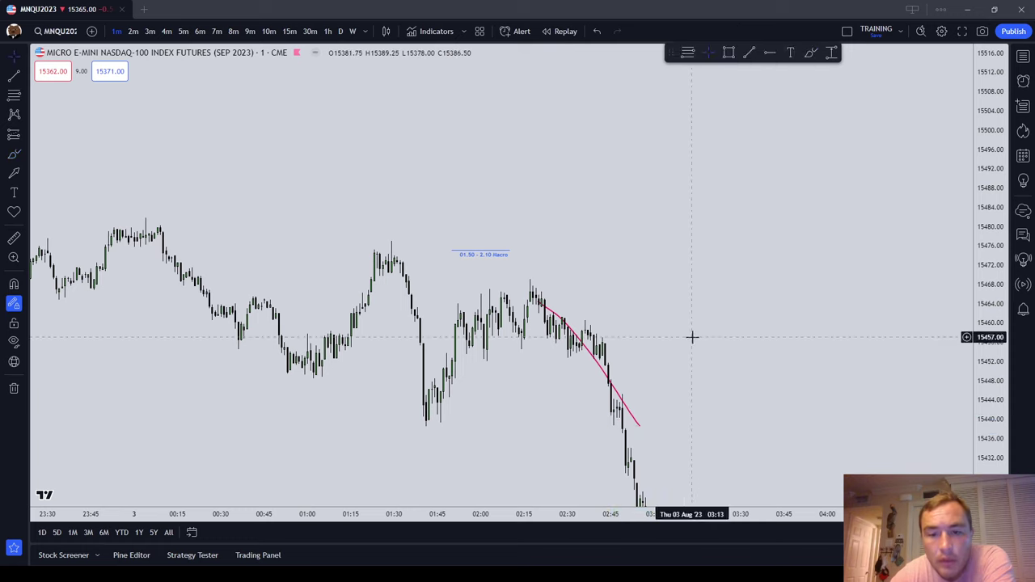
left_click(572, 340)
Delete the new red stroke and the 01.50 - 2.10 Macro line, then pan toward the morning.
left_click(783, 56)
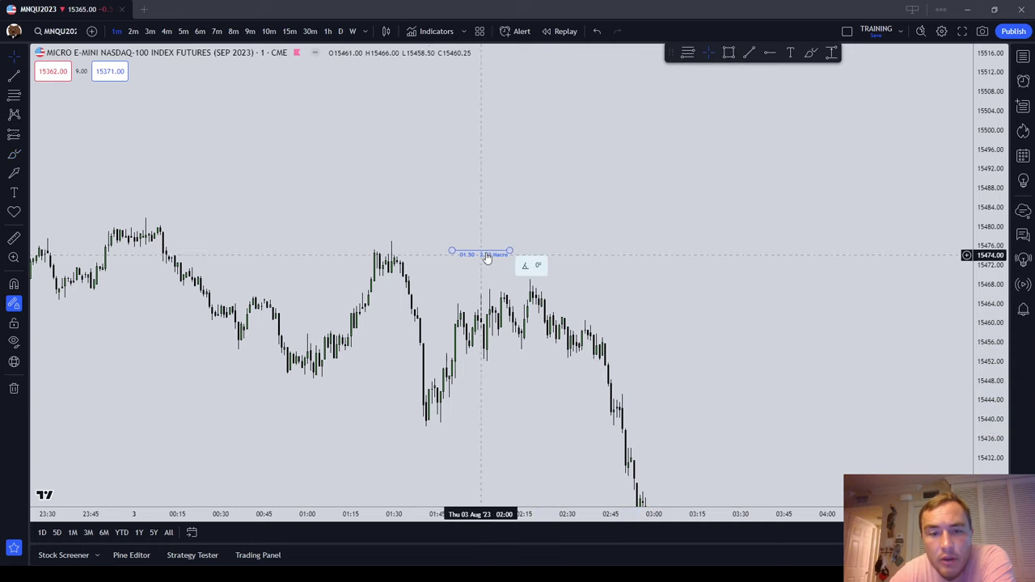
left_click(487, 257)
left_click(825, 55)
left_click_drag(808, 243, 232, 243)
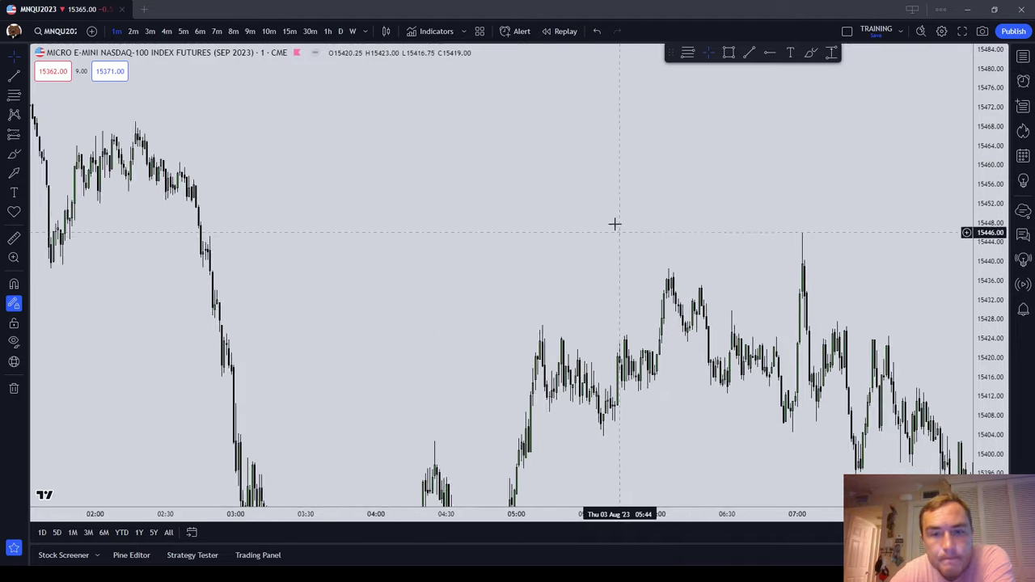
left_click_drag(615, 224, 403, 227)
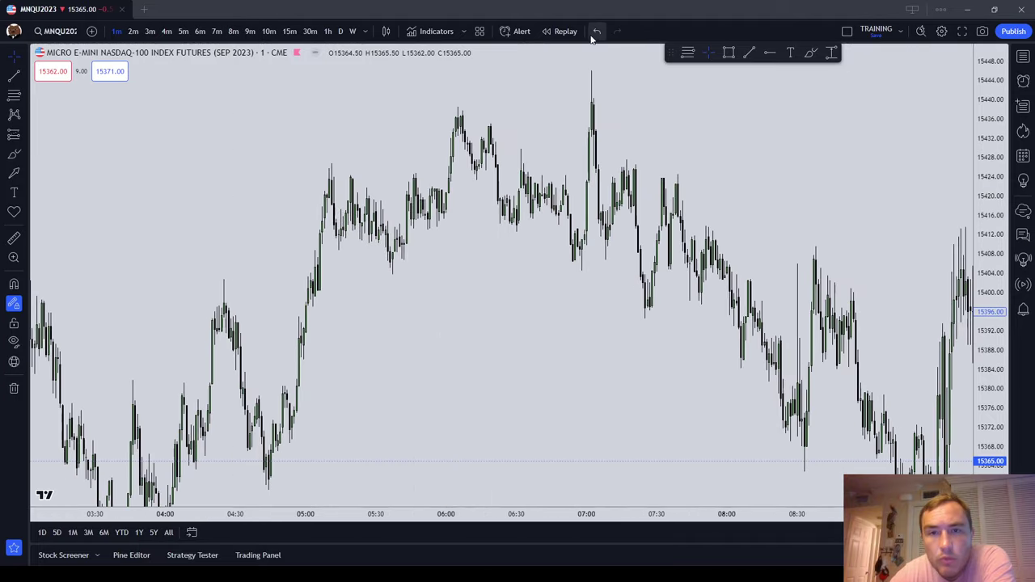
Arm the Trend Line with the 09.50 - 10.10 Macro template and centre the 09:30–10:30 action.
left_click(749, 53)
left_click(667, 54)
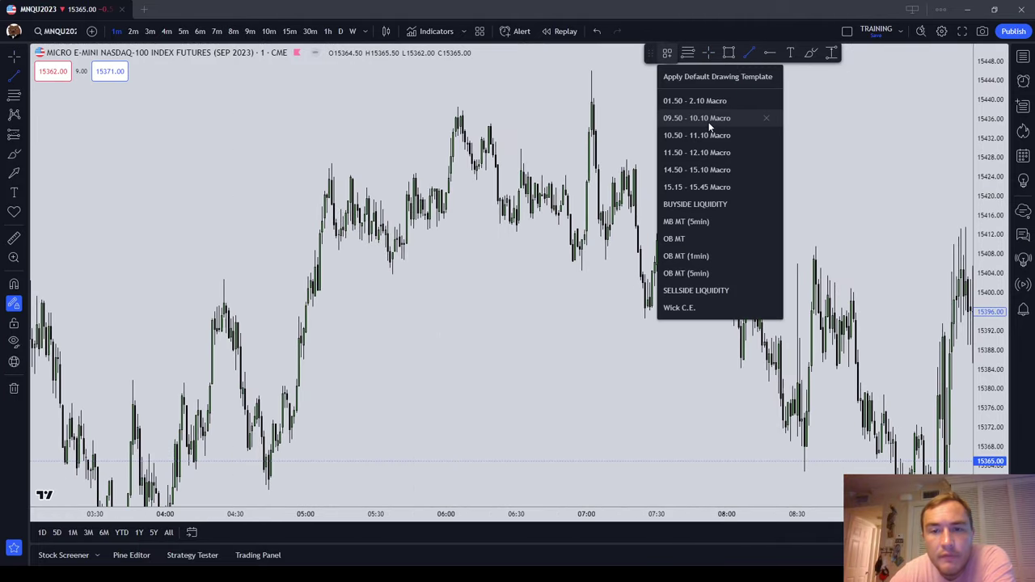
left_click(709, 120)
scroll(618, 162, "right", 10)
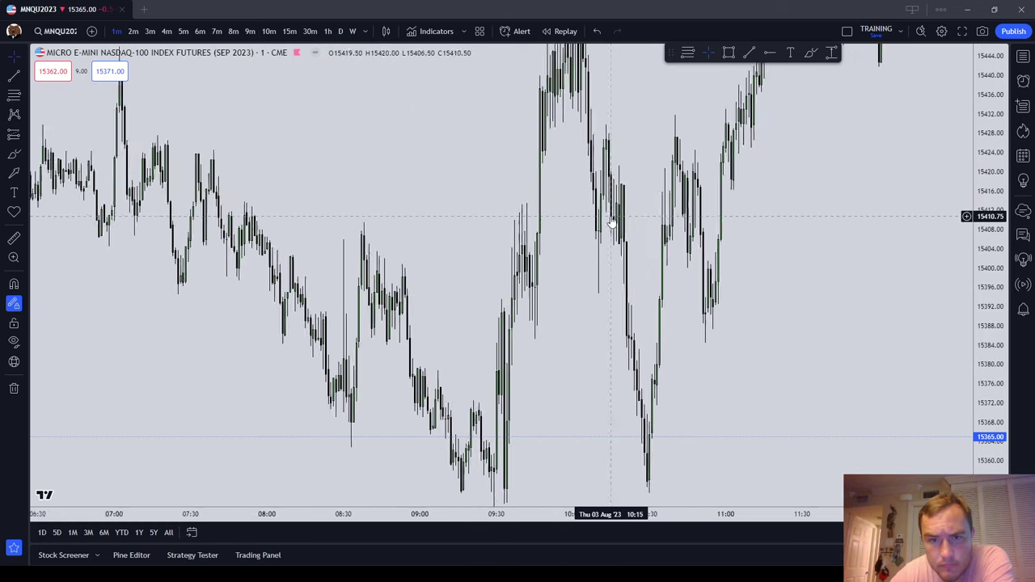
scroll(612, 222, "right", 5)
scroll(747, 342, "up", 2)
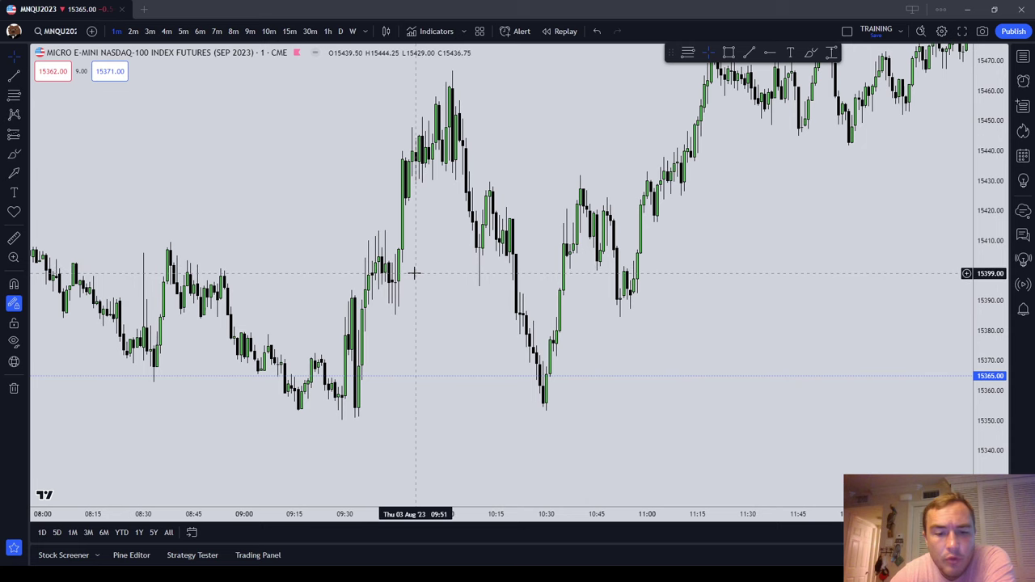
left_click_drag(412, 273, 419, 369)
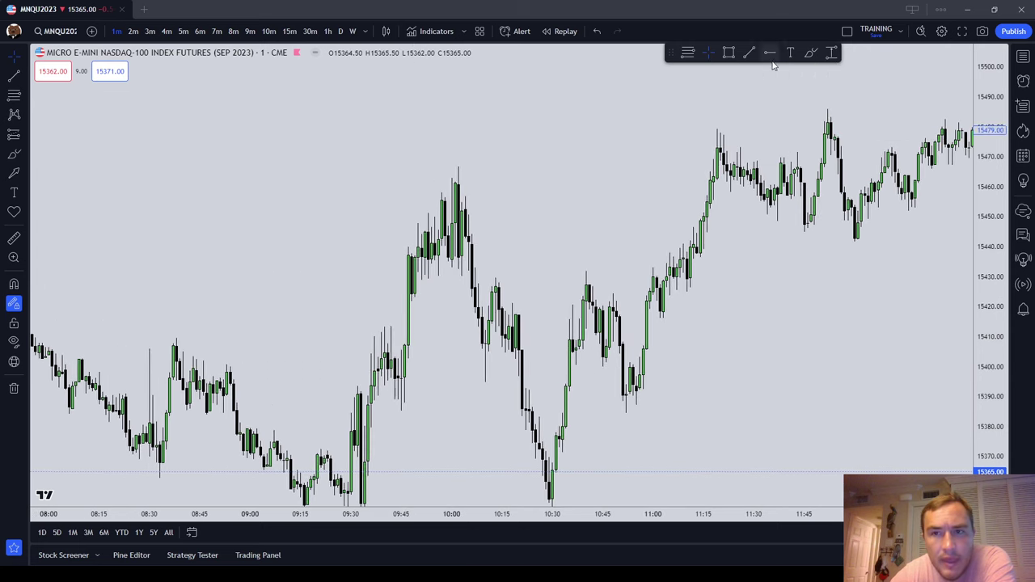
Draw a line above the 10:00 high from 09:50 to 10:10 labelled 09.50 - 10.10 Macro.
left_click(417, 146)
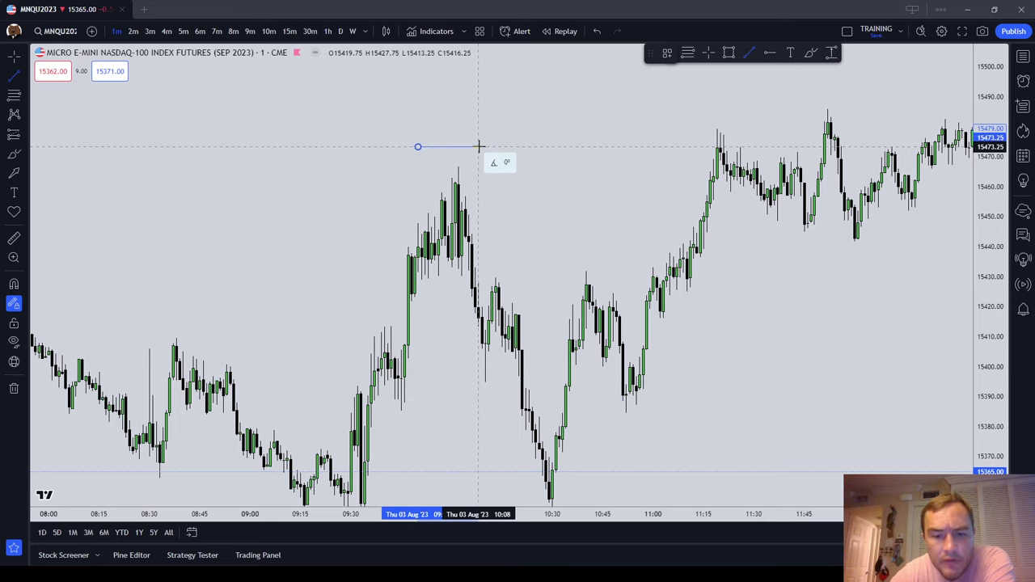
left_click(486, 146)
left_click(667, 53)
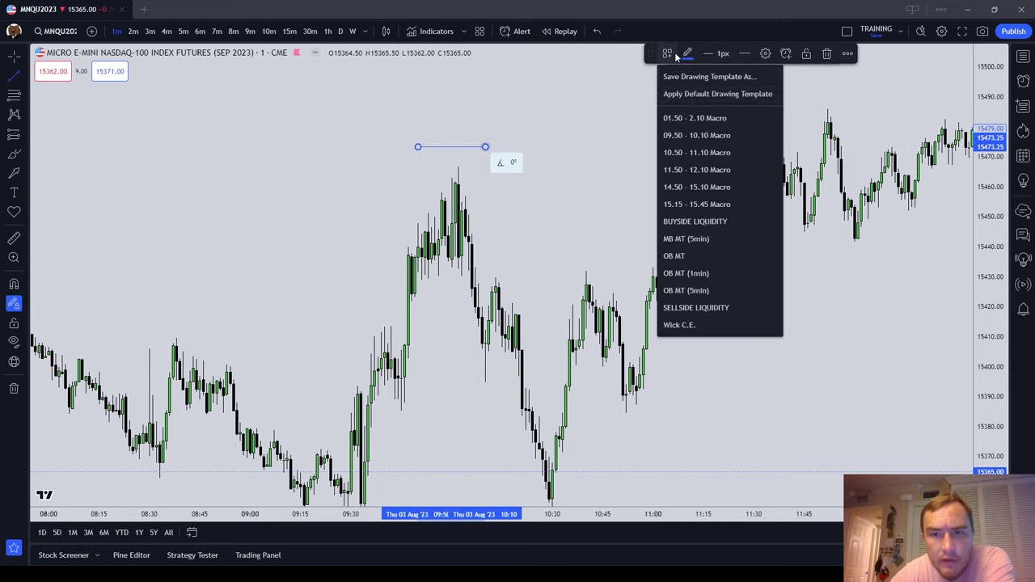
left_click(697, 135)
left_click(523, 100)
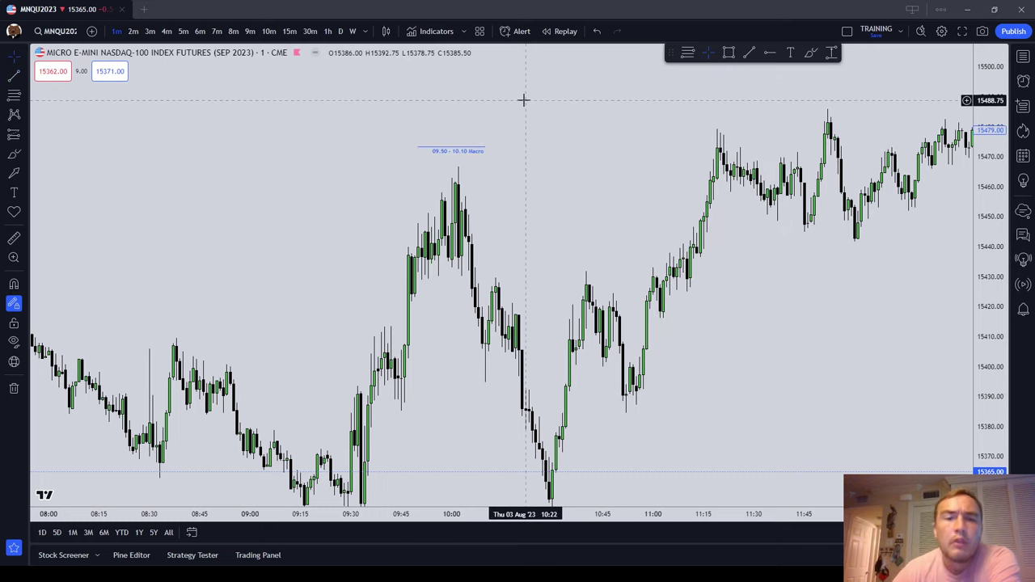
Brush a red down arrow after the 10:00 high and a red circle around the 09:30 low.
left_click(811, 53)
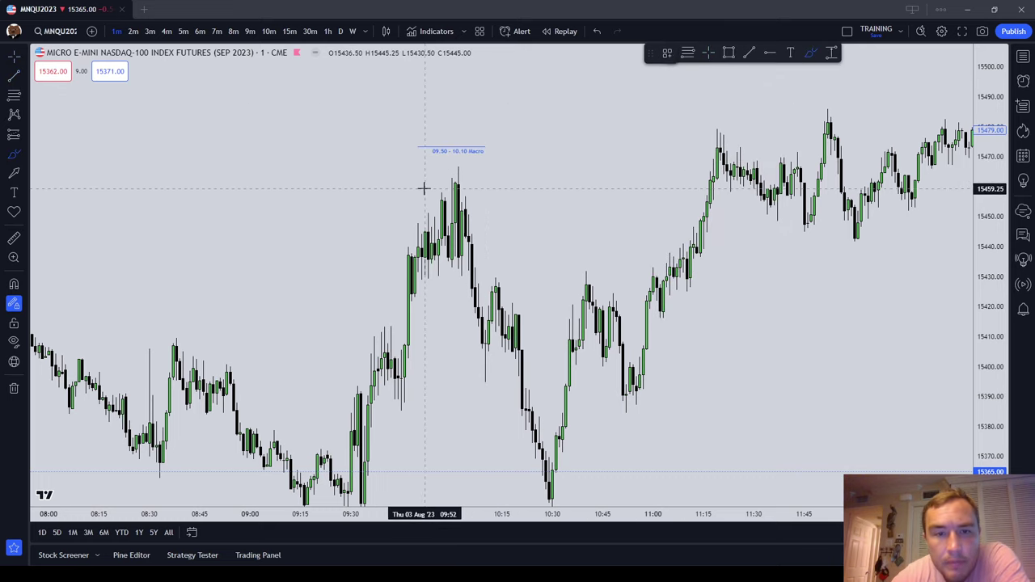
mouse_move(496, 190)
left_mouse_down()
mouse_move(527, 264)
mouse_move(525, 232)
left_mouse_up()
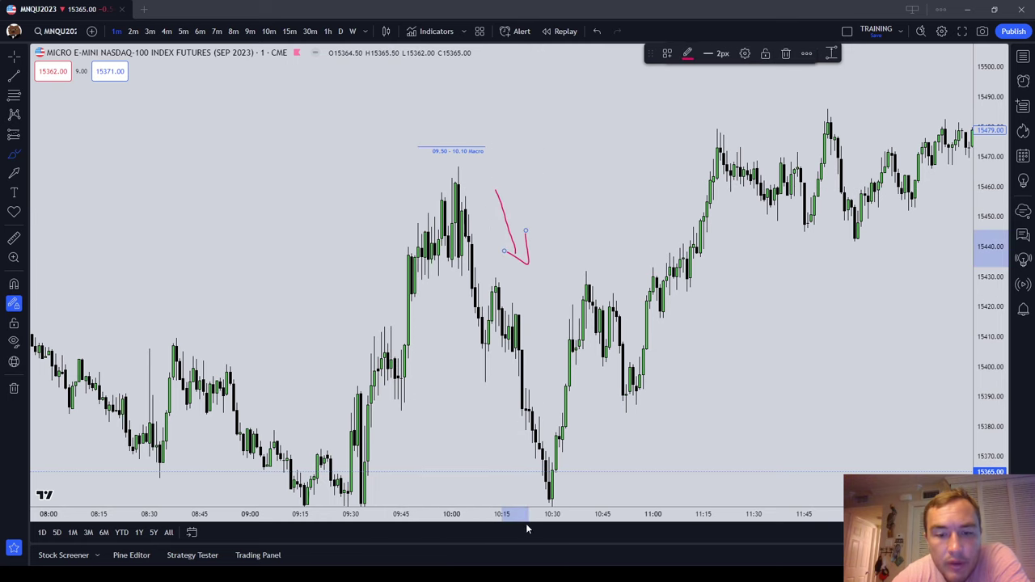
left_click_drag(532, 491, 537, 368)
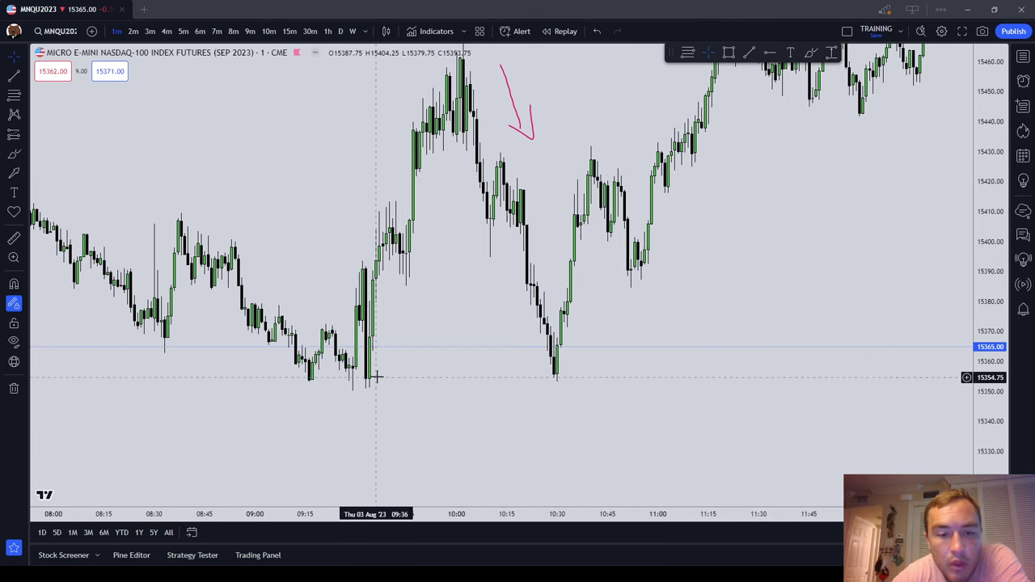
left_click(811, 53)
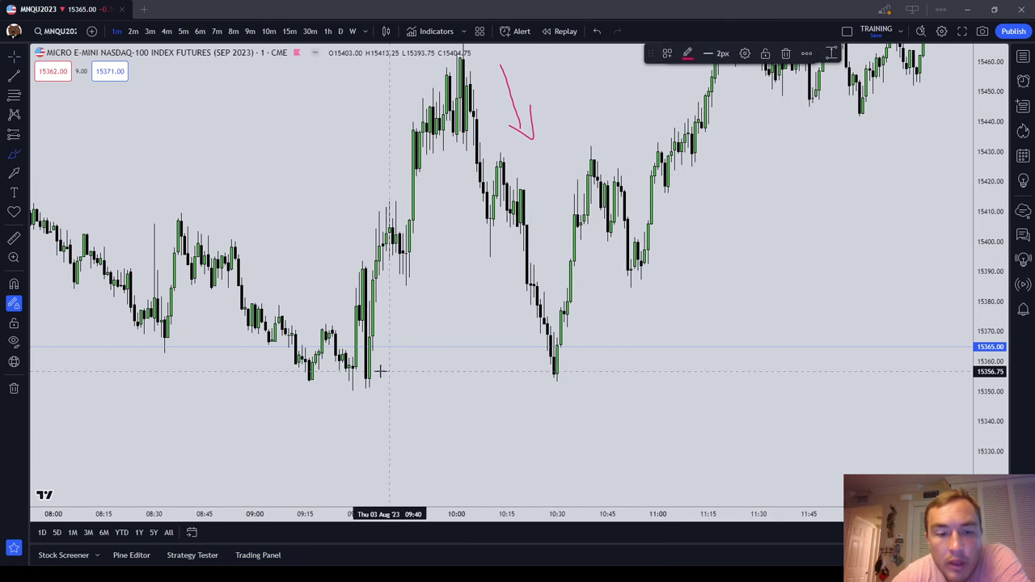
mouse_move(380, 371)
left_mouse_down()
mouse_move(331, 374)
mouse_move(388, 370)
left_mouse_up()
left_click_drag(445, 347, 450, 419)
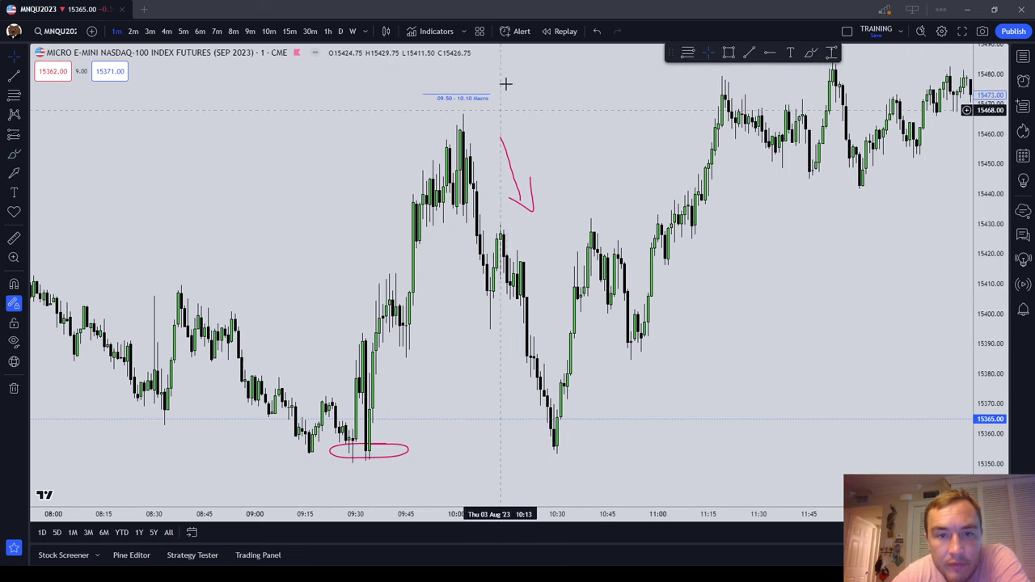
left_click(750, 54)
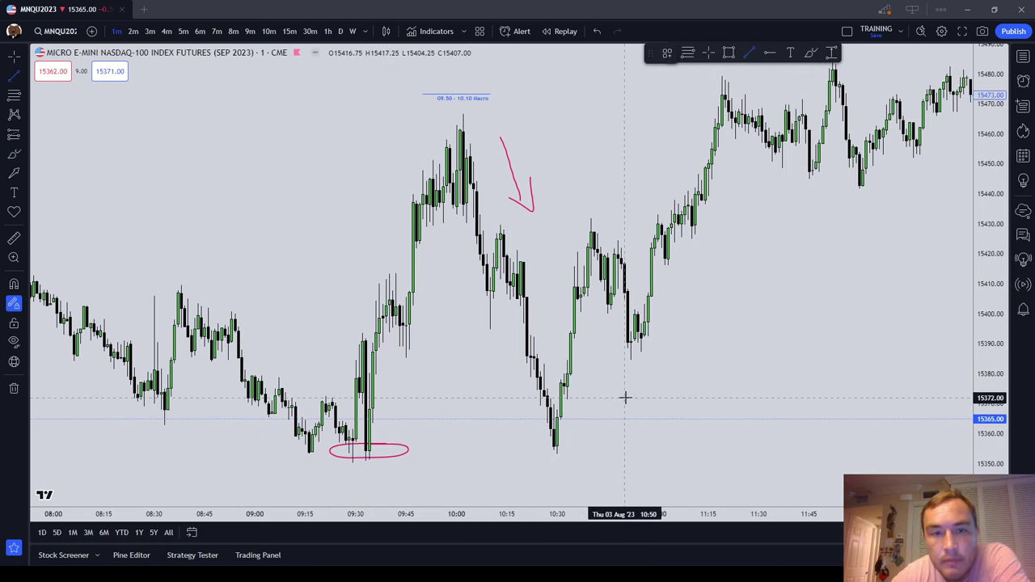
Draw a line from 10:50 to 11:10 labelled with the 10.50 - 11.10 Macro template.
left_click(625, 397)
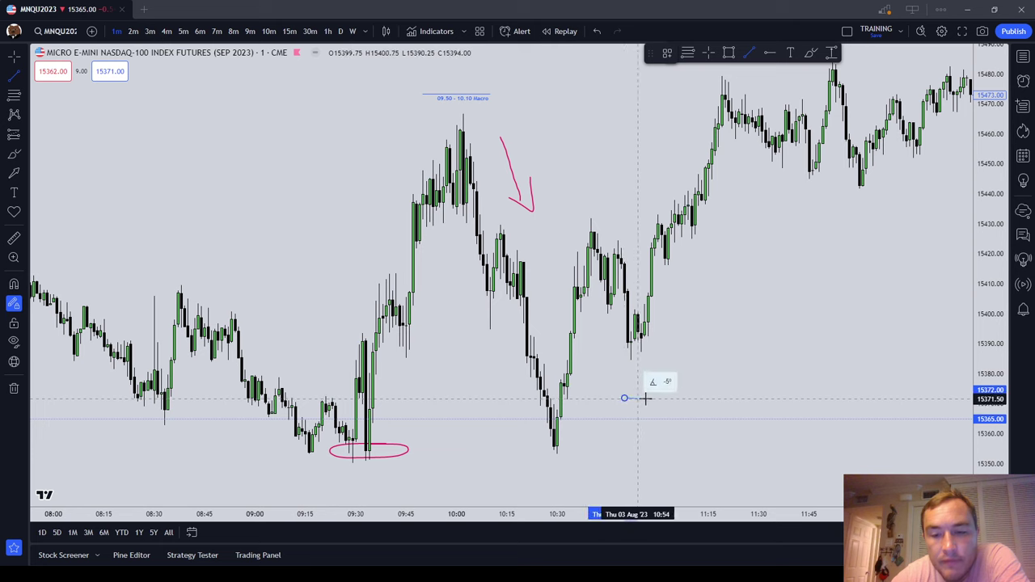
left_click(693, 398)
left_click_drag(668, 408, 620, 421)
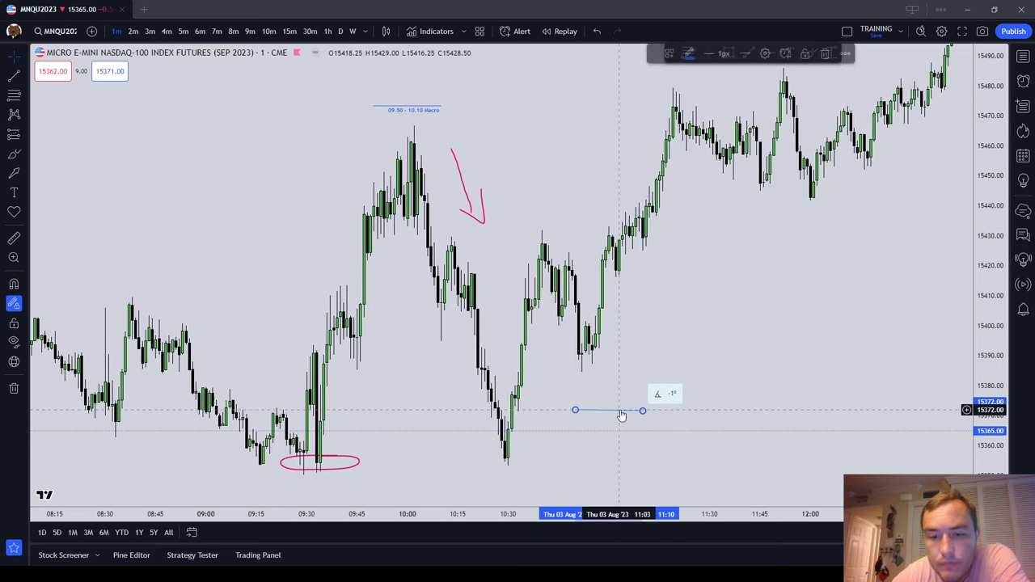
left_click(668, 54)
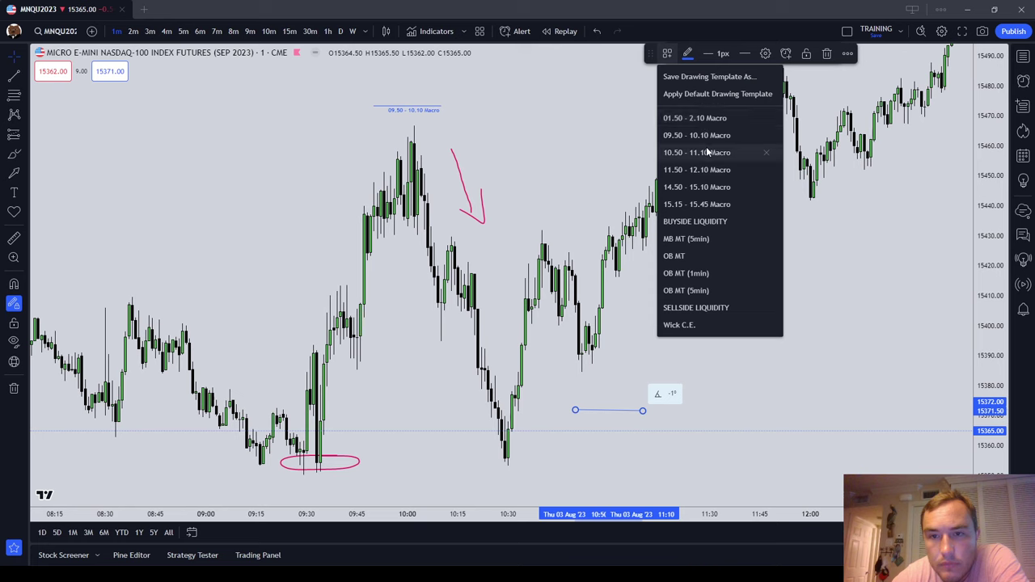
left_click(694, 153)
left_click(762, 344)
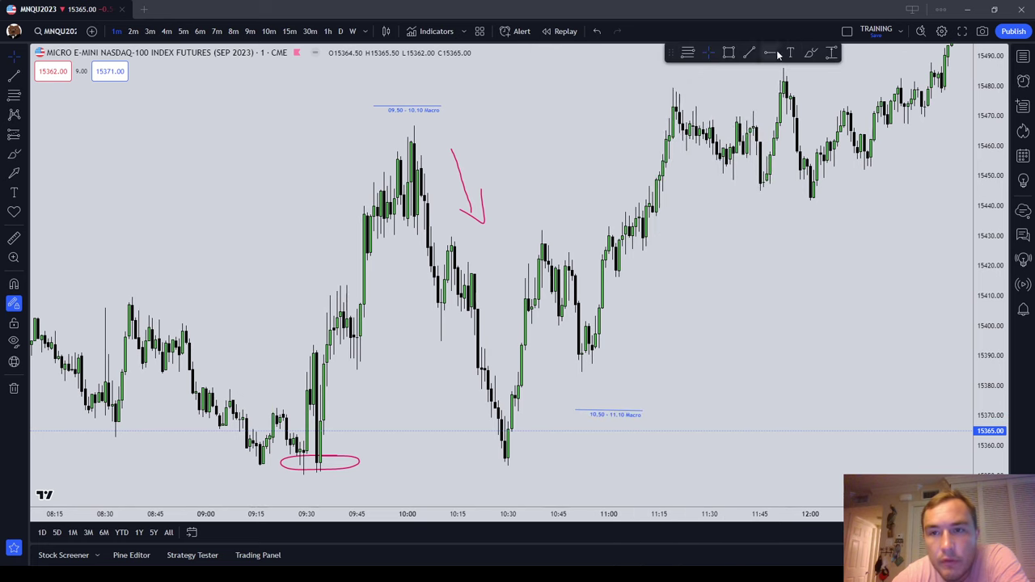
Brush a curved red arrow marking the price reaction.
left_click(812, 54)
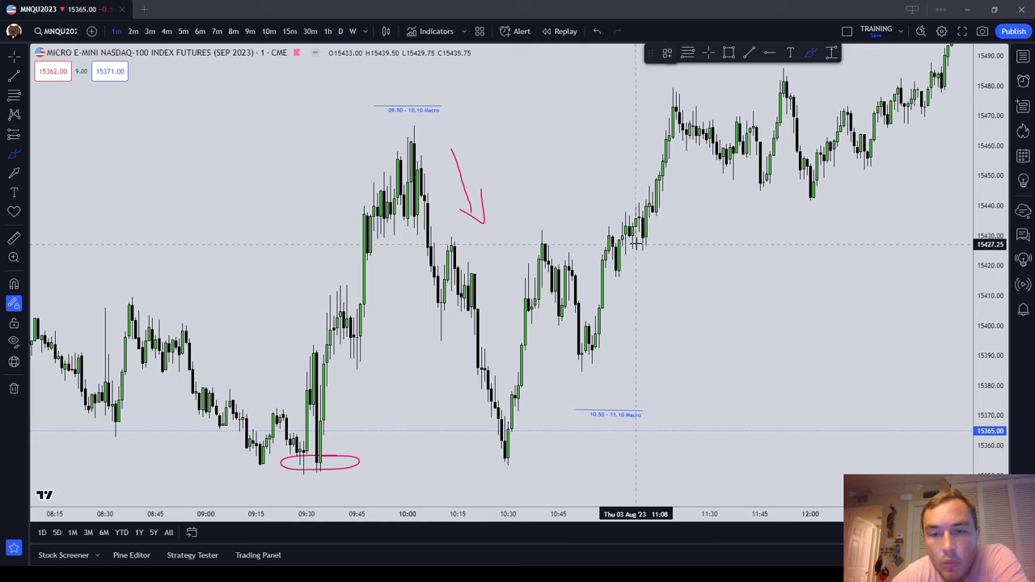
left_click_drag(640, 127, 458, 127)
left_click(474, 176)
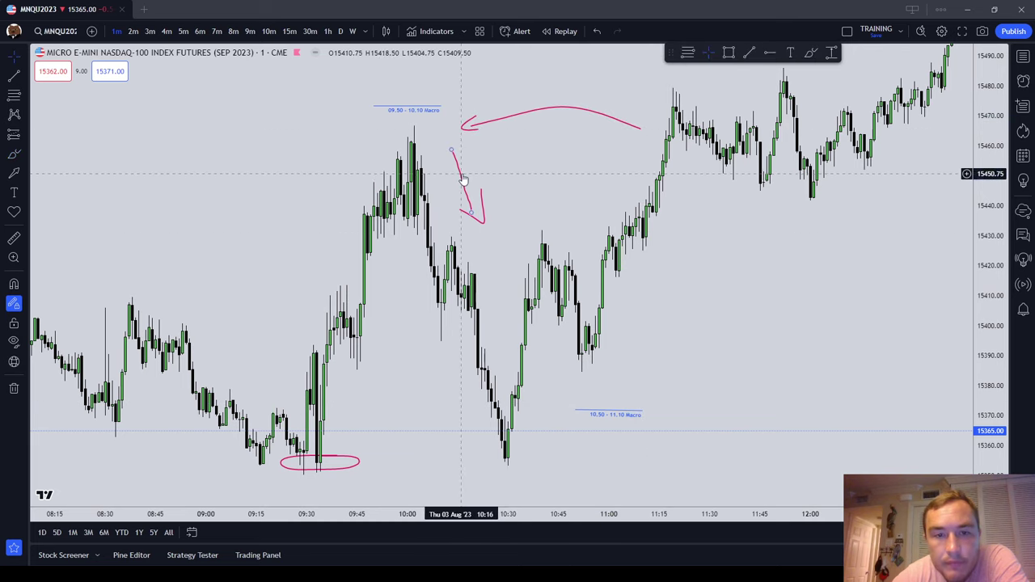
Delete the red down arrow's shaft and head and the ellipse at the 09:30 low.
left_click(463, 180)
key("Delete")
left_click(483, 216)
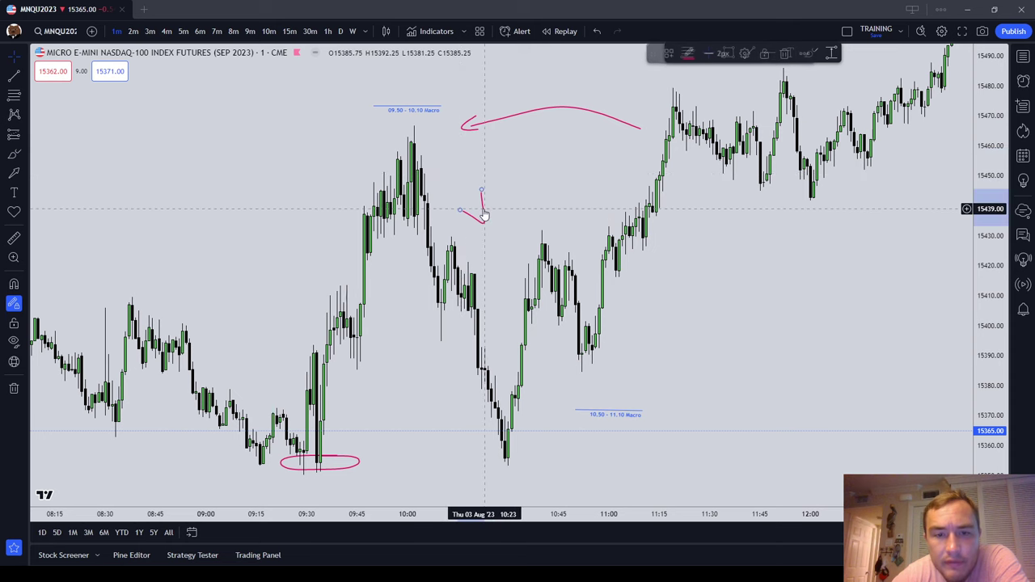
key("Delete")
left_click(356, 454)
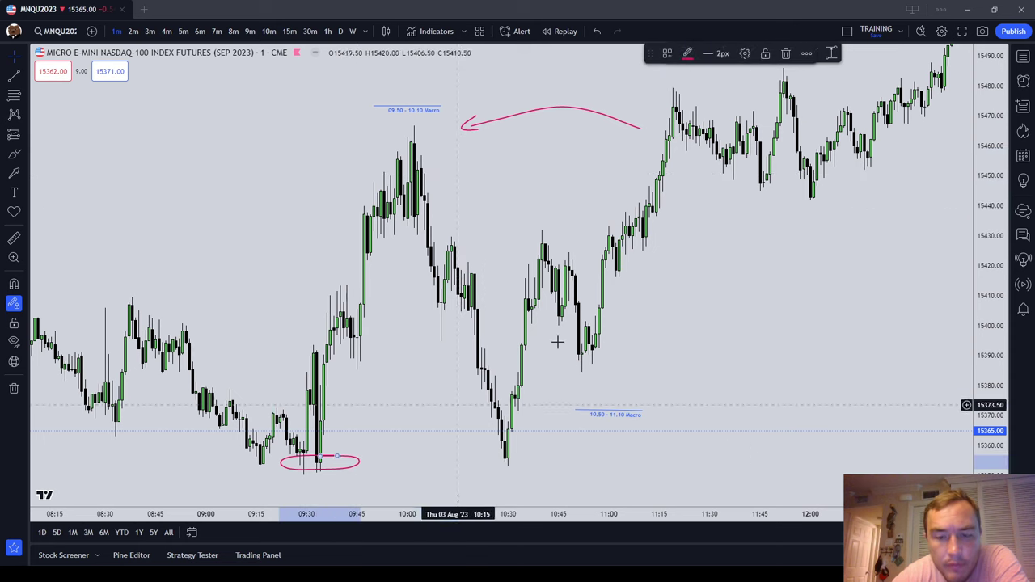
key("Delete")
left_click_drag(813, 233, 546, 276)
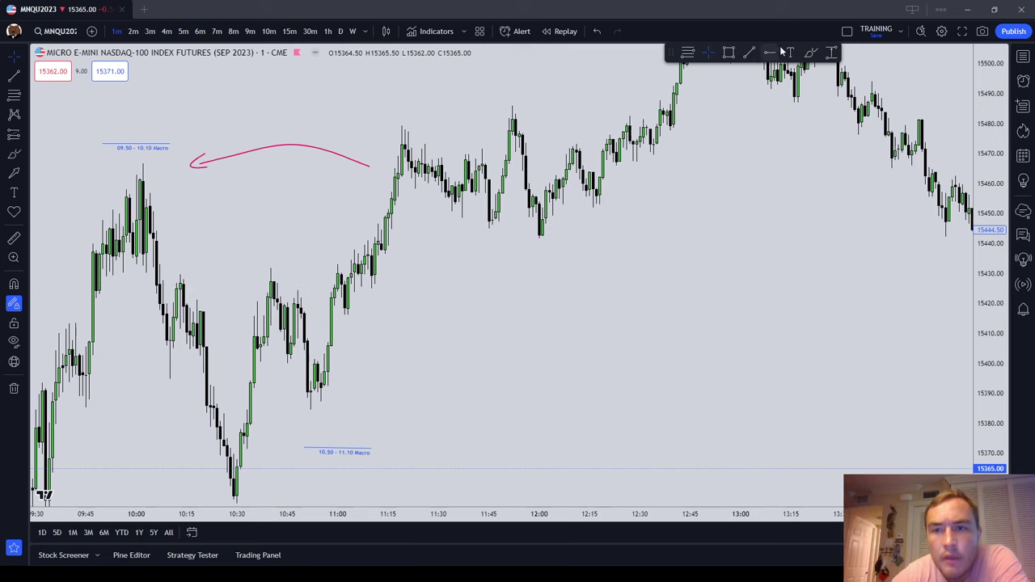
Draw a horizontal line under the 12:00 lows and label it 11.50 - 12.10 Macro.
left_click(751, 52)
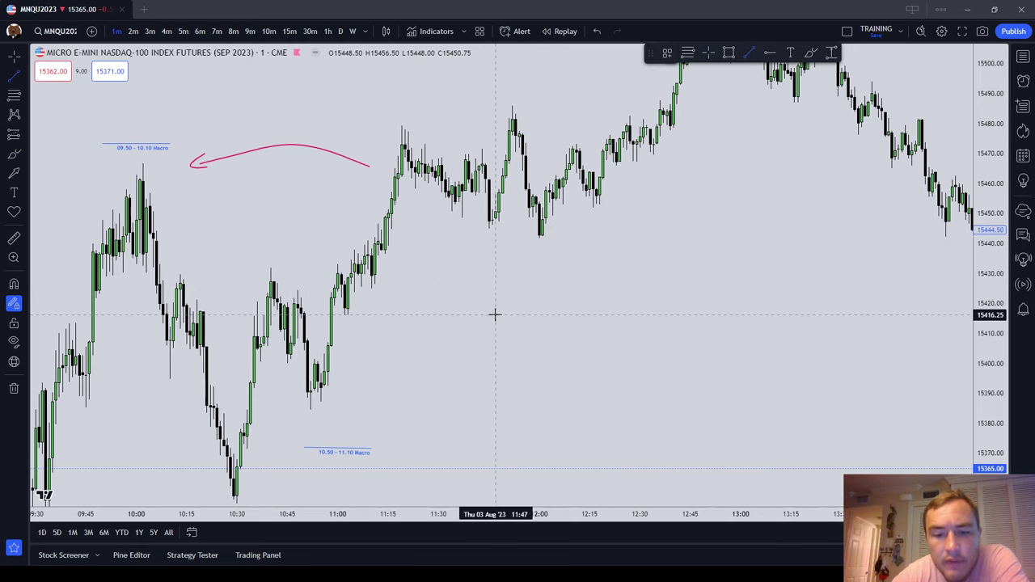
left_click(504, 313)
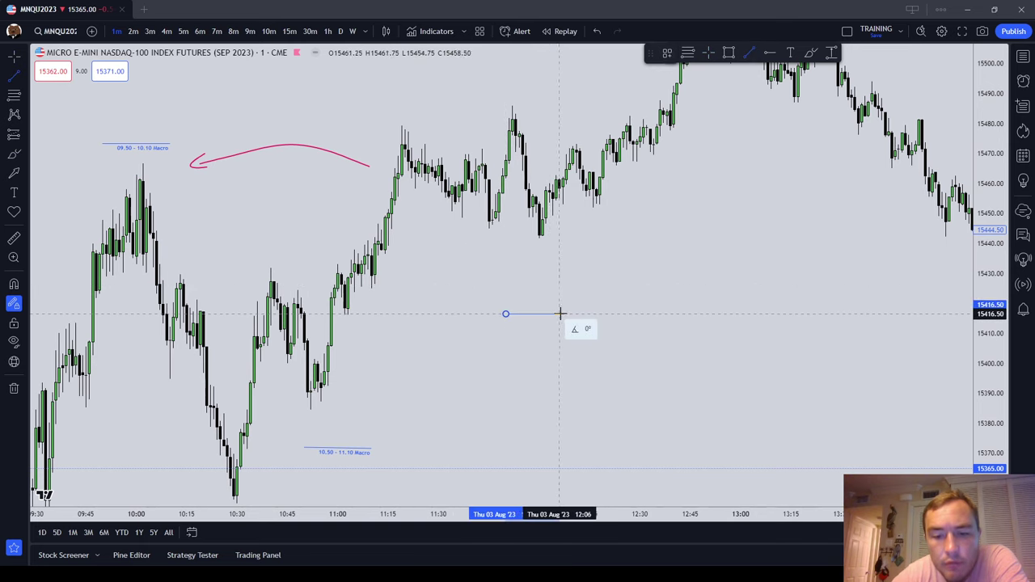
left_click(570, 314)
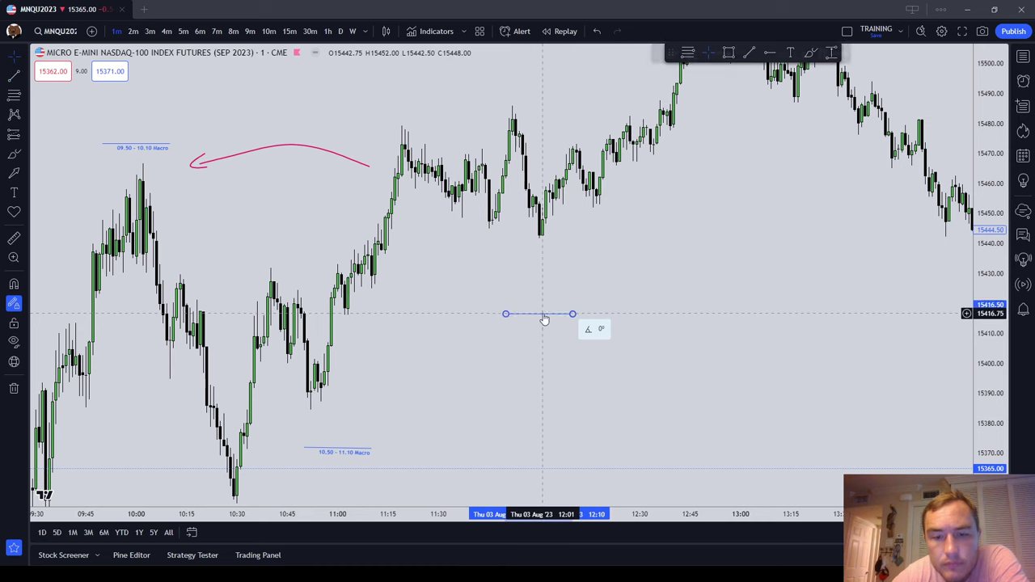
left_click_drag(545, 314, 545, 259)
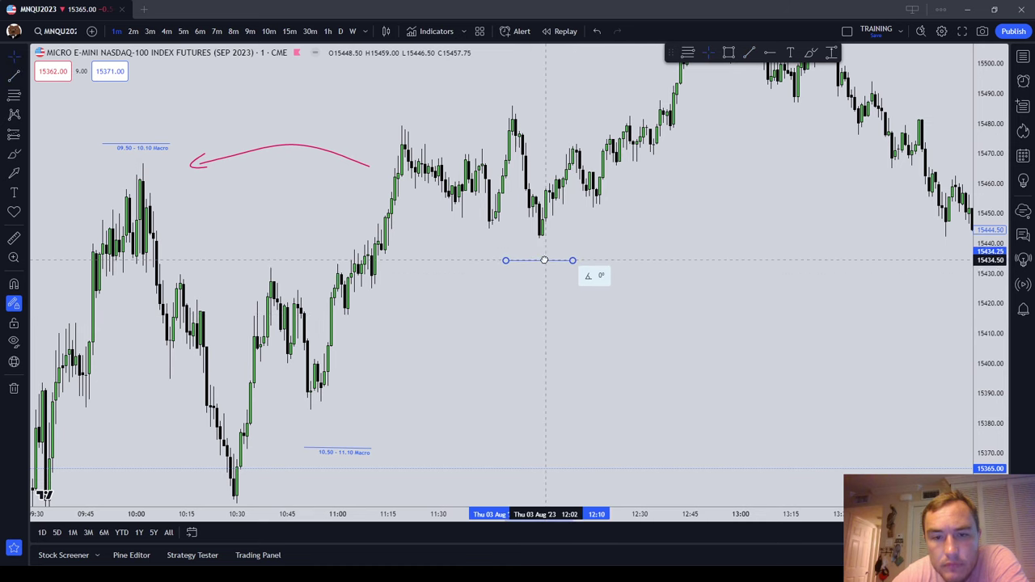
left_click(680, 238)
mouse_move(700, 212)
left_mouse_down()
mouse_move(702, 275)
mouse_move(707, 228)
left_mouse_up()
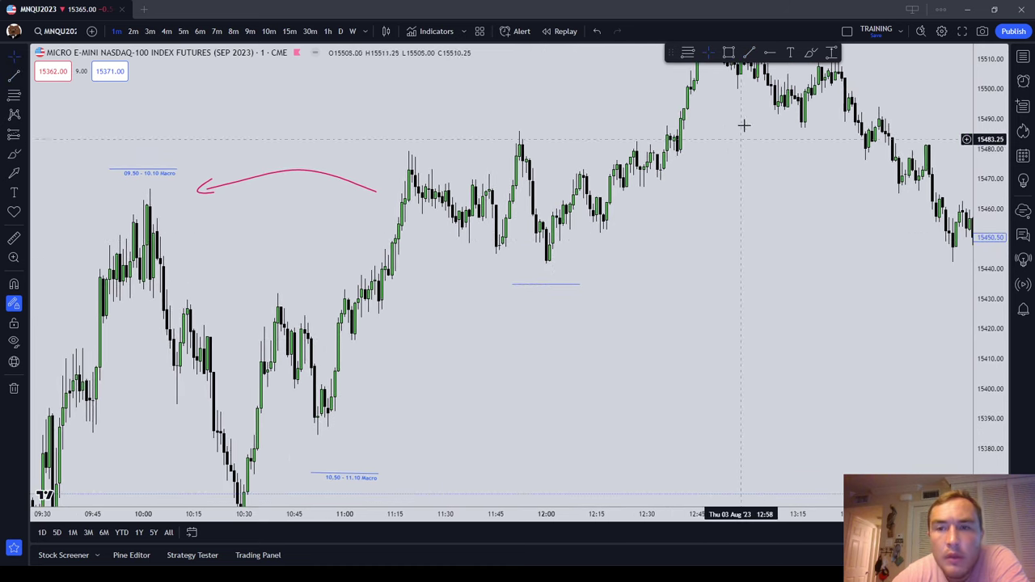
left_click(546, 284)
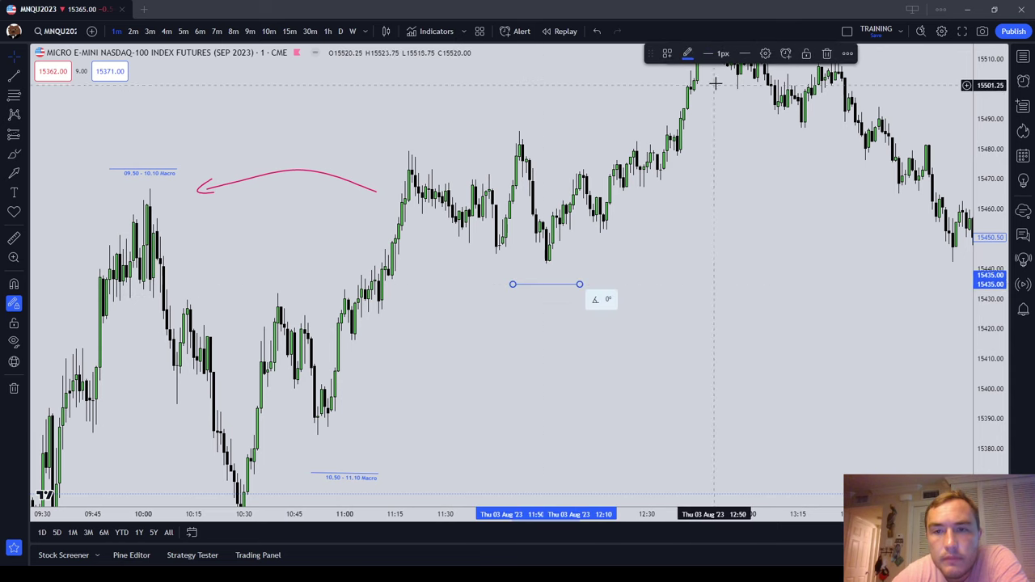
left_click(668, 54)
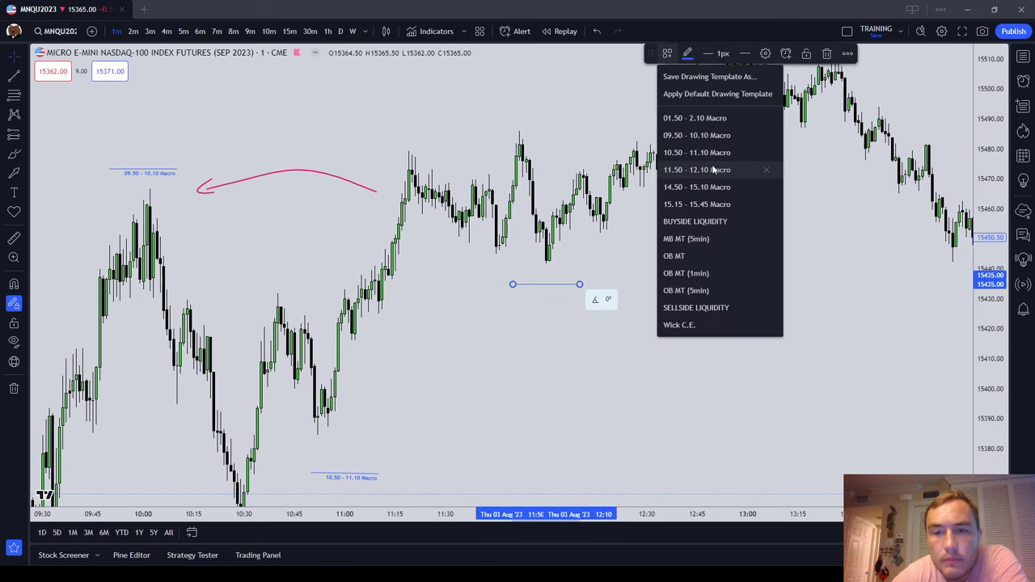
left_click(719, 169)
left_click(779, 250)
Remove a stray red ellipse brushed around the 11:45 high, then pan toward later hours.
key("alt+b")
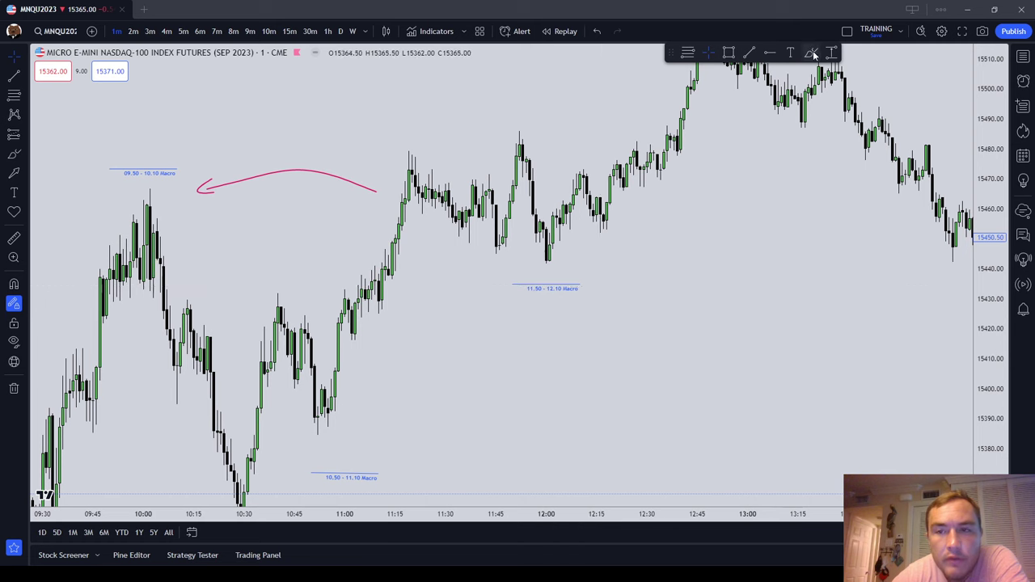
left_click_drag(584, 112, 499, 110)
left_click(785, 54)
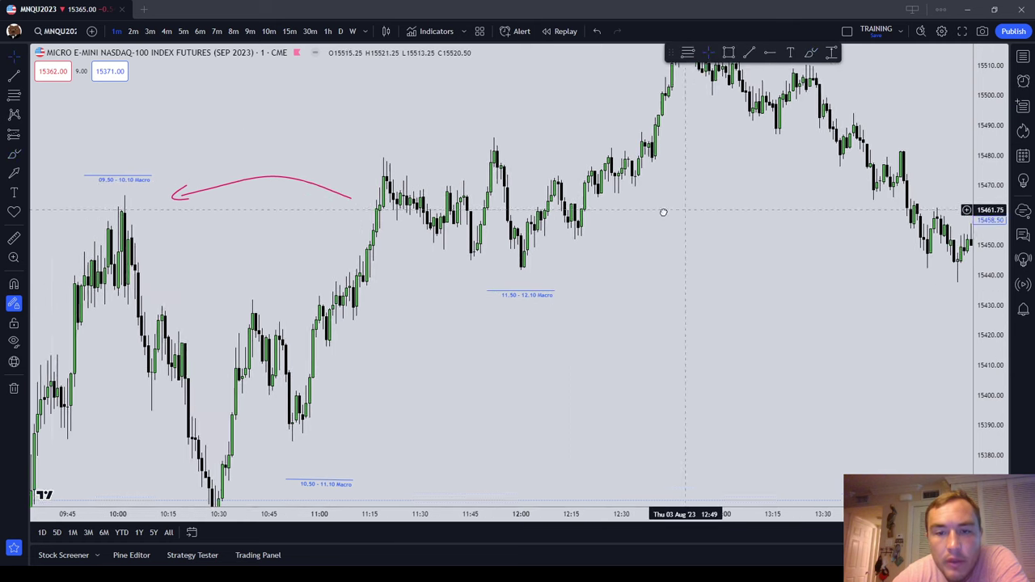
left_click_drag(663, 212, 617, 214)
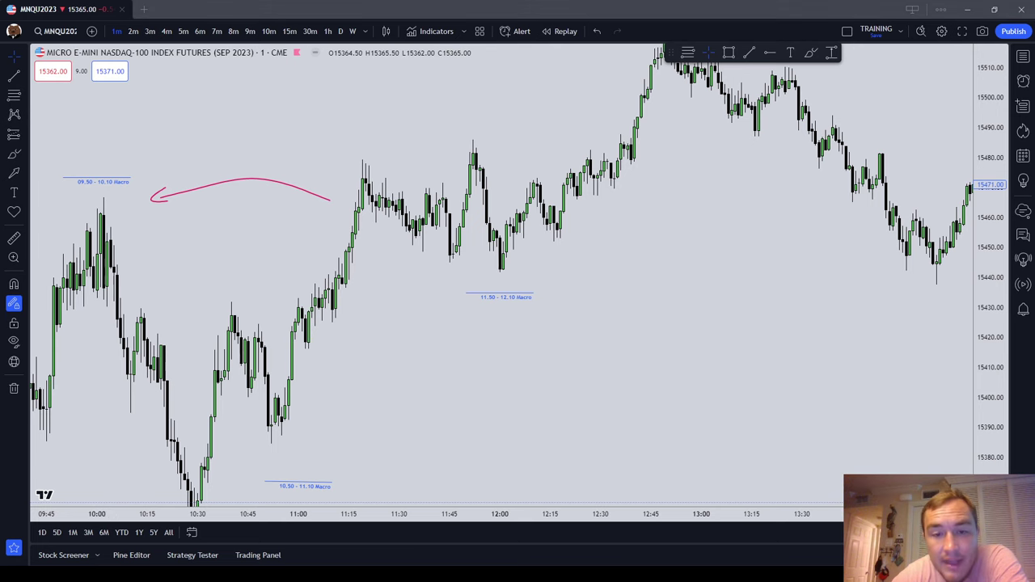
left_click(532, 302)
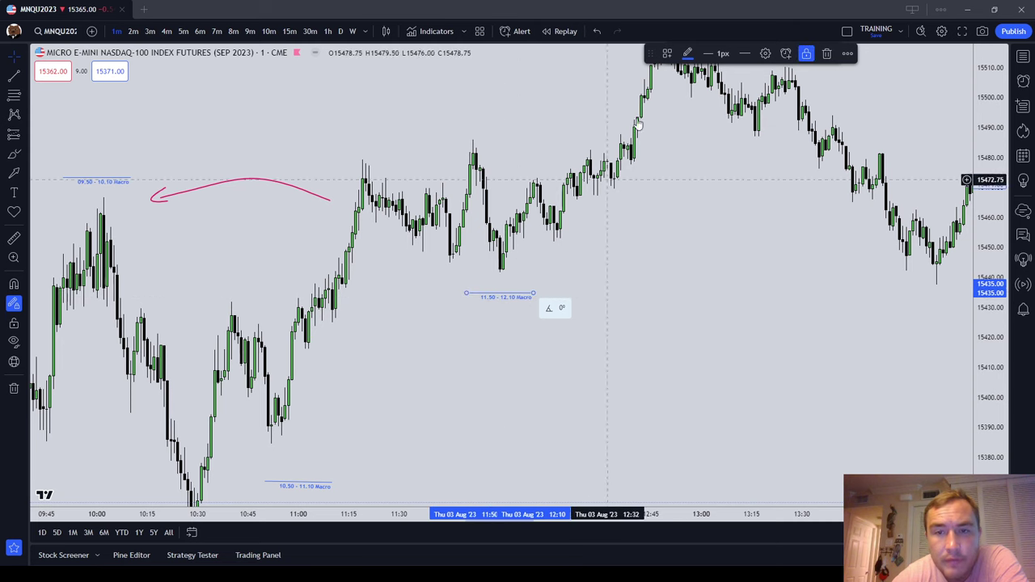
left_click_drag(694, 173, 646, 231)
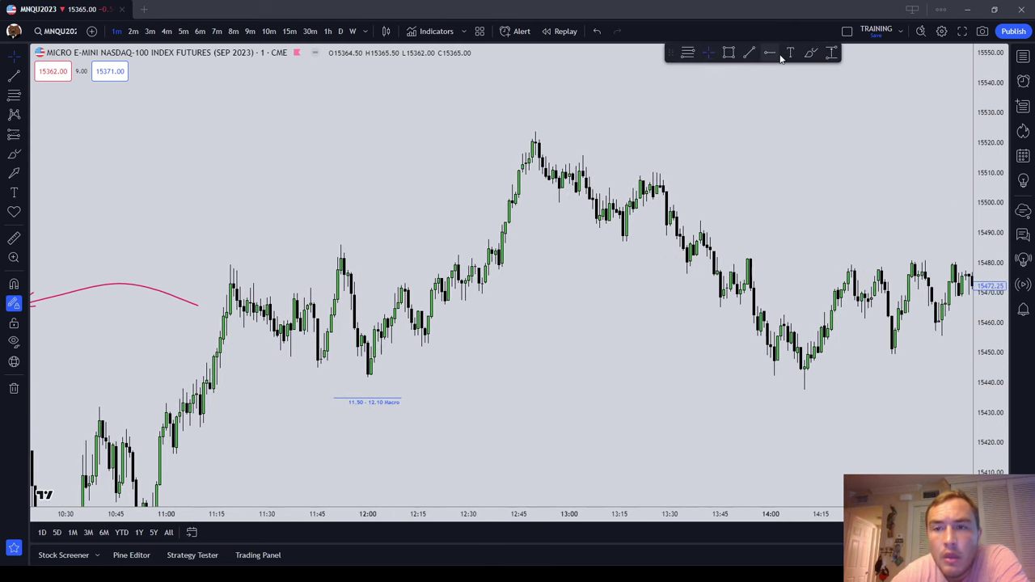
left_click(754, 53)
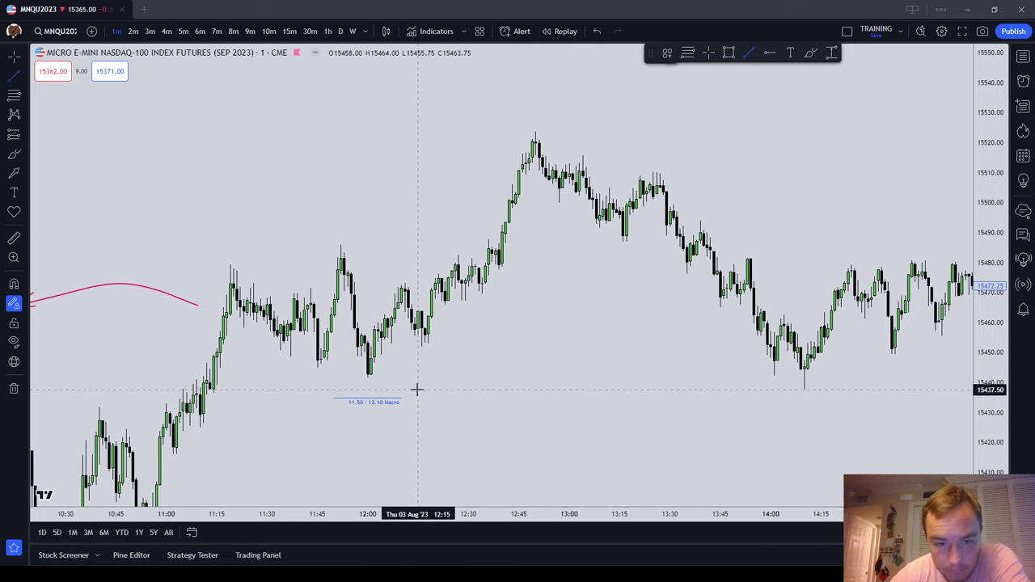
scroll(583, 365, "right", 5)
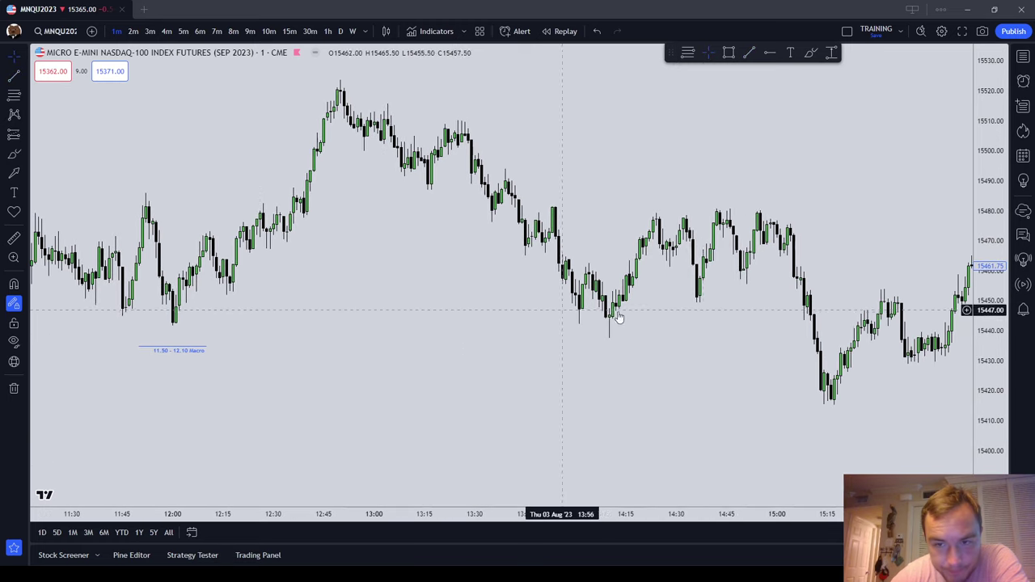
Draw a line above the 15:00 highs labelled with the 14.50 - 15.10 Macro template.
left_click(749, 53)
left_click(667, 53)
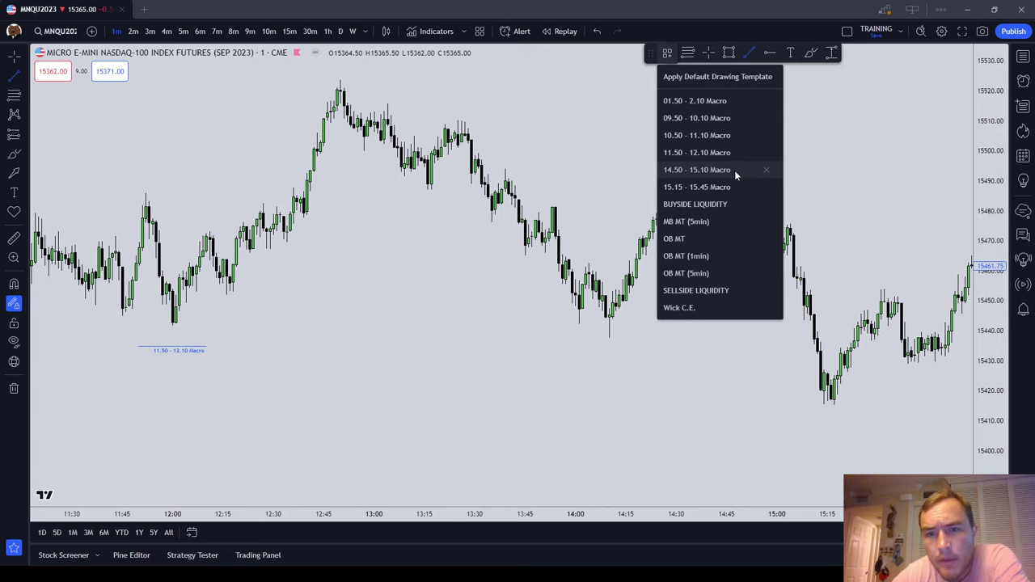
left_click(711, 169)
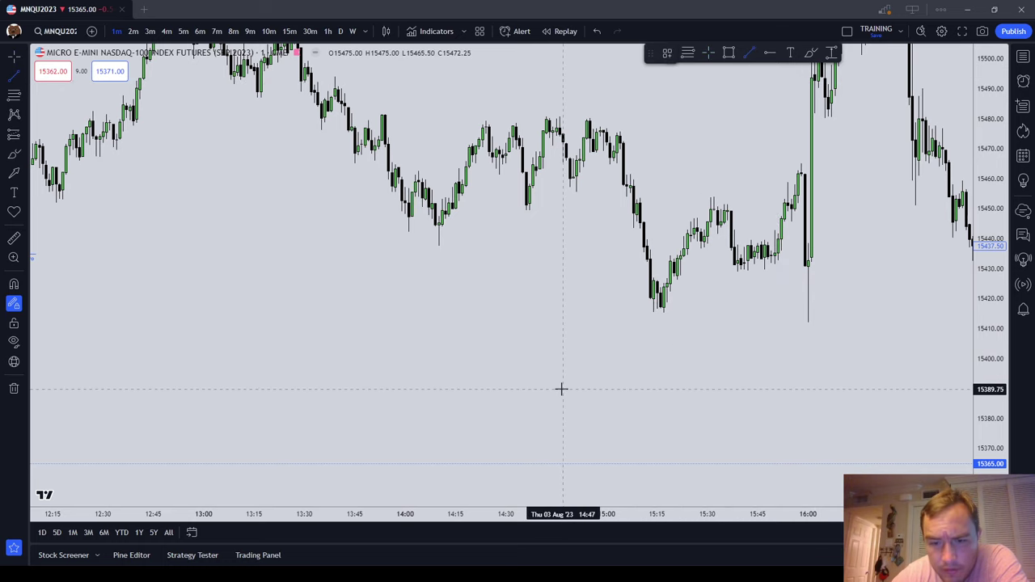
left_click(573, 77)
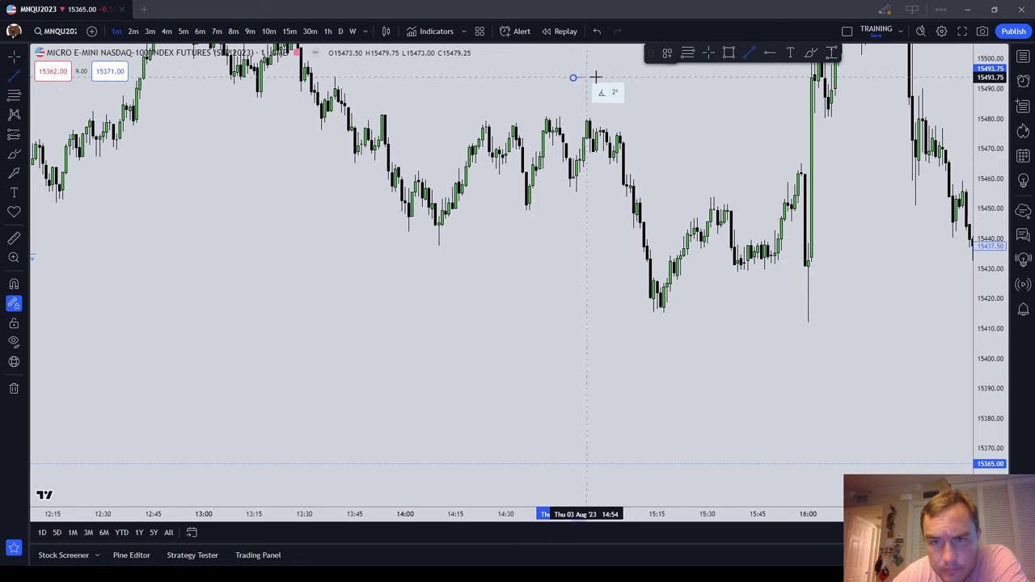
left_click(641, 78)
left_click_drag(693, 102, 688, 157)
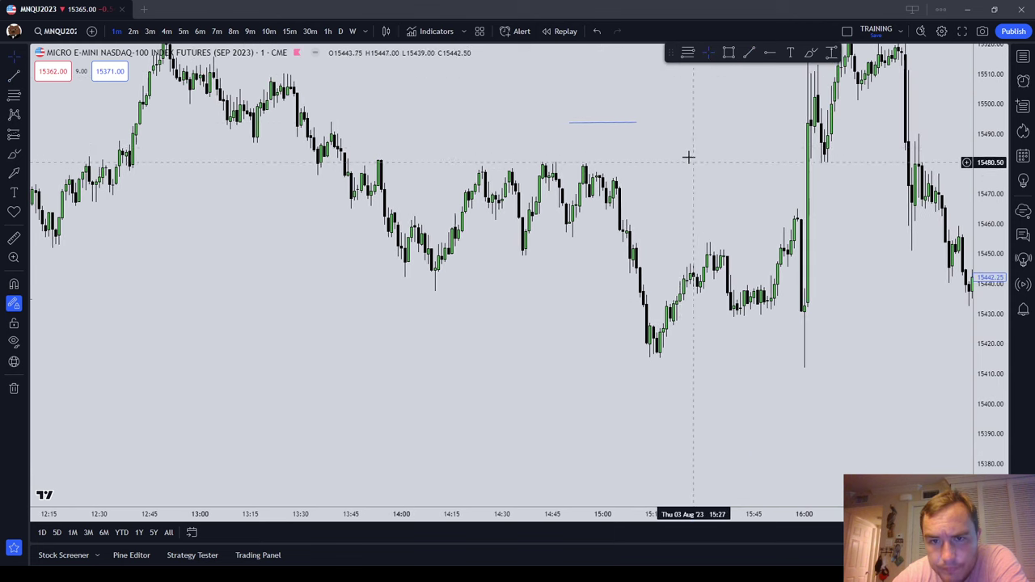
left_click(620, 122)
left_click(668, 53)
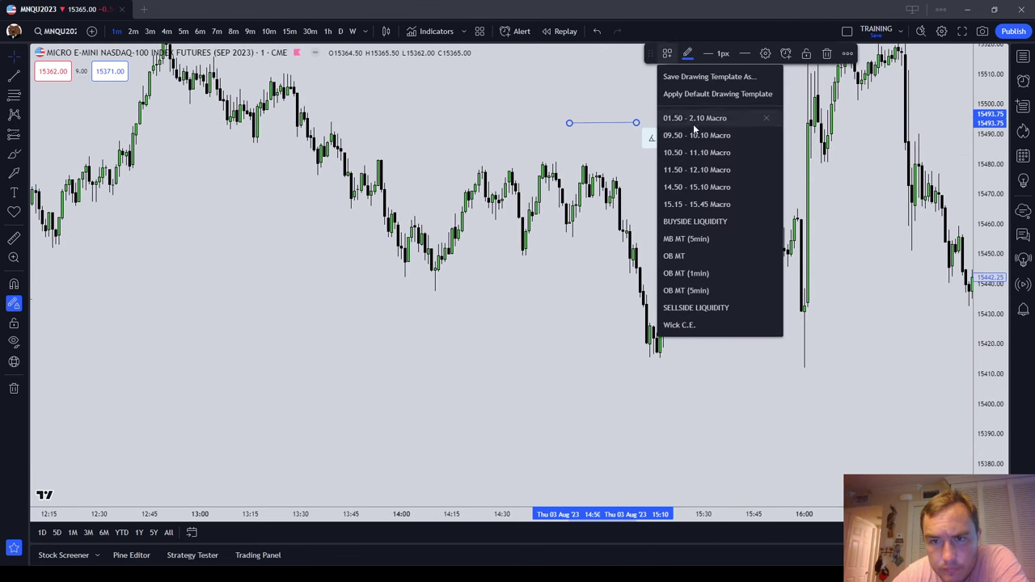
left_click(693, 187)
Brush a red downward hook marking the drop after the 15:00 high.
left_click_drag(693, 171, 691, 225)
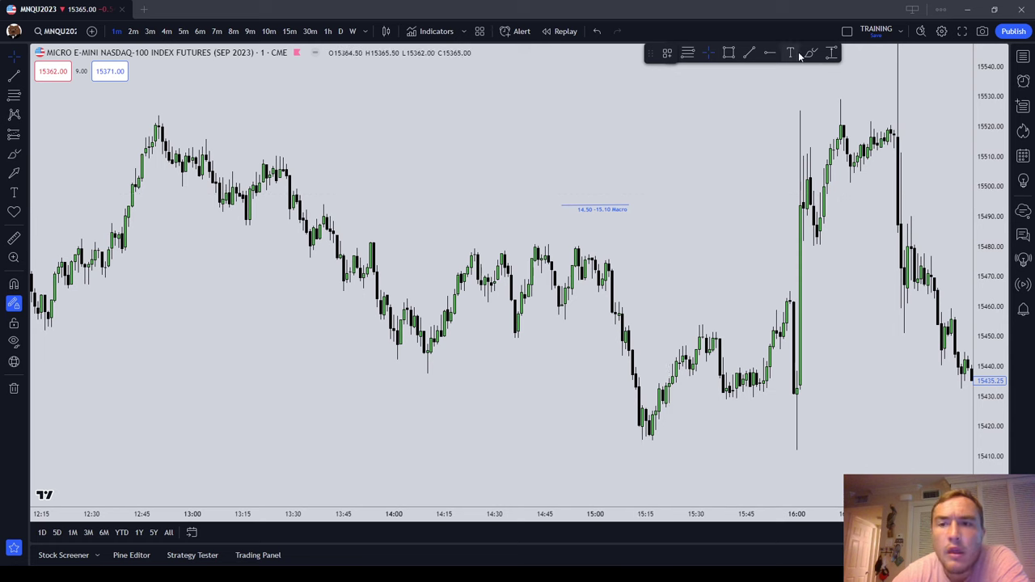
left_click(811, 52)
mouse_move(619, 229)
left_mouse_down()
mouse_move(630, 267)
mouse_move(639, 235)
left_mouse_up()
left_click_drag(729, 213, 636, 157)
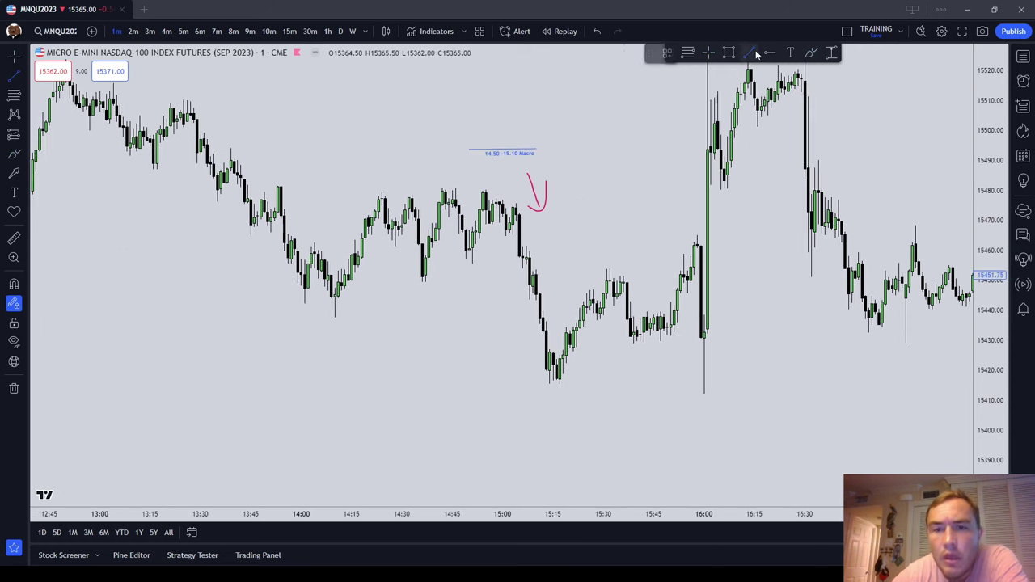
Draw a horizontal line below the 15:15 lows and apply the 15.15 - 15.45 Macro template.
left_click(554, 423)
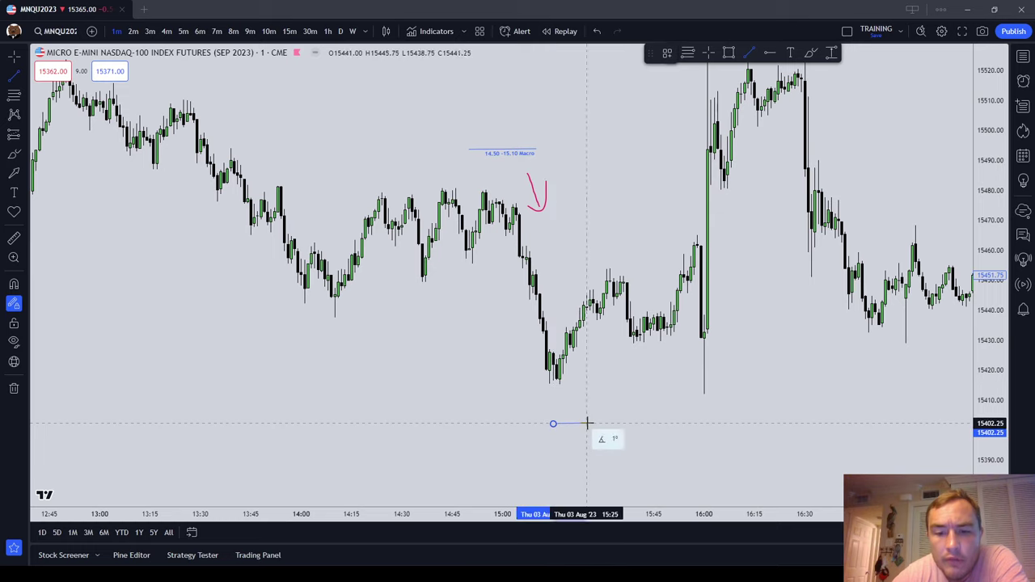
left_click(657, 423)
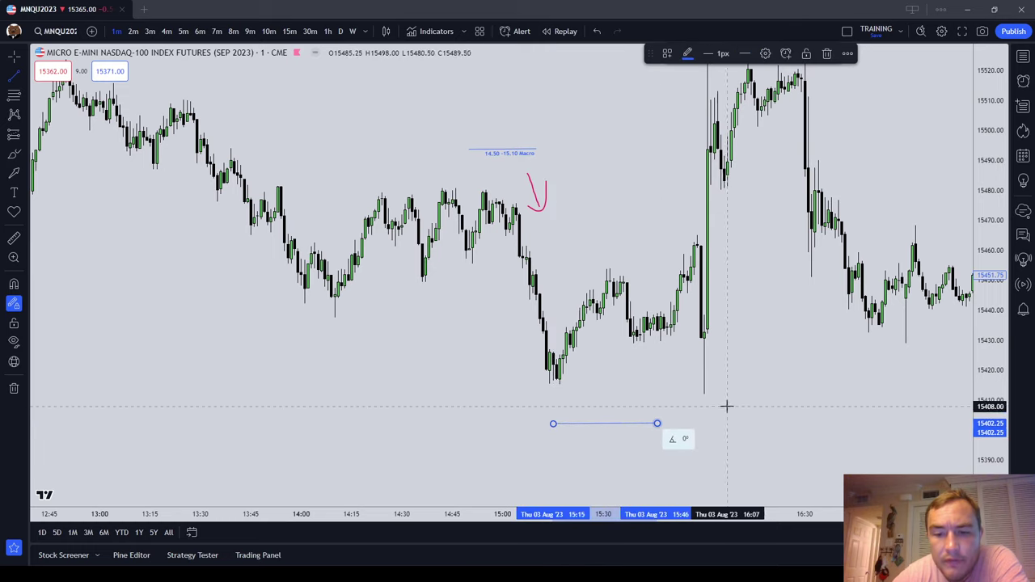
left_click(605, 422)
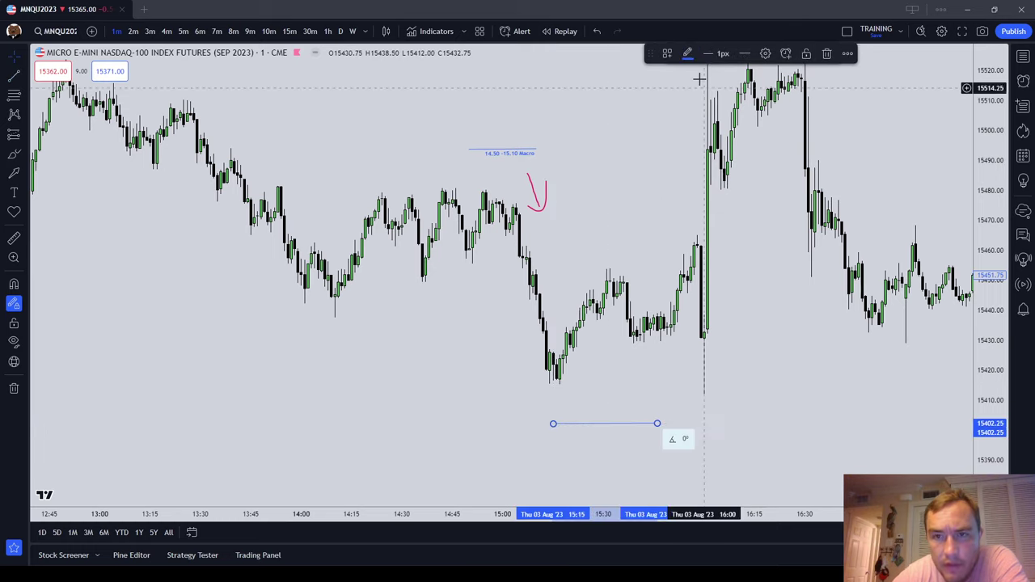
left_click(668, 55)
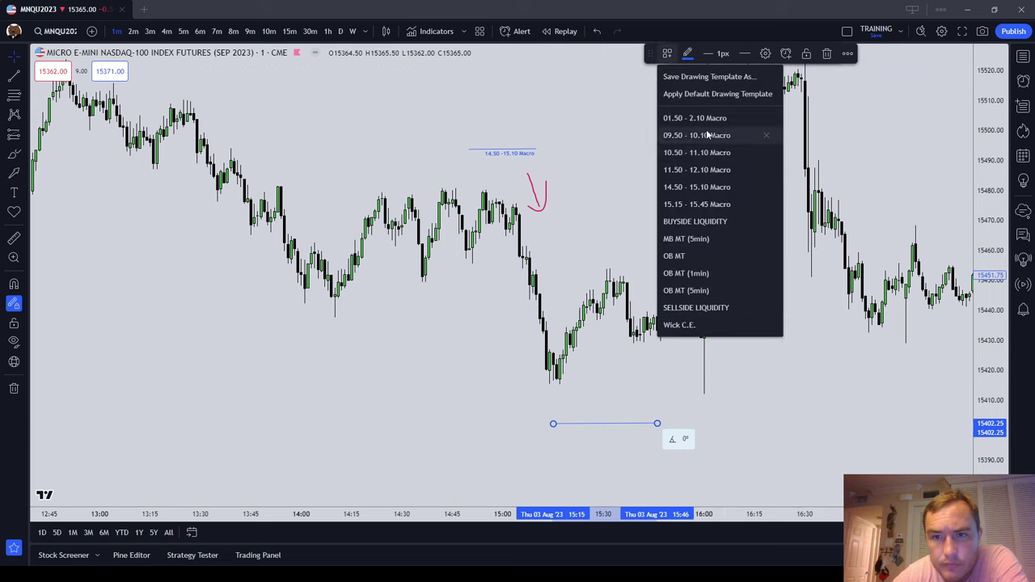
left_click(735, 204)
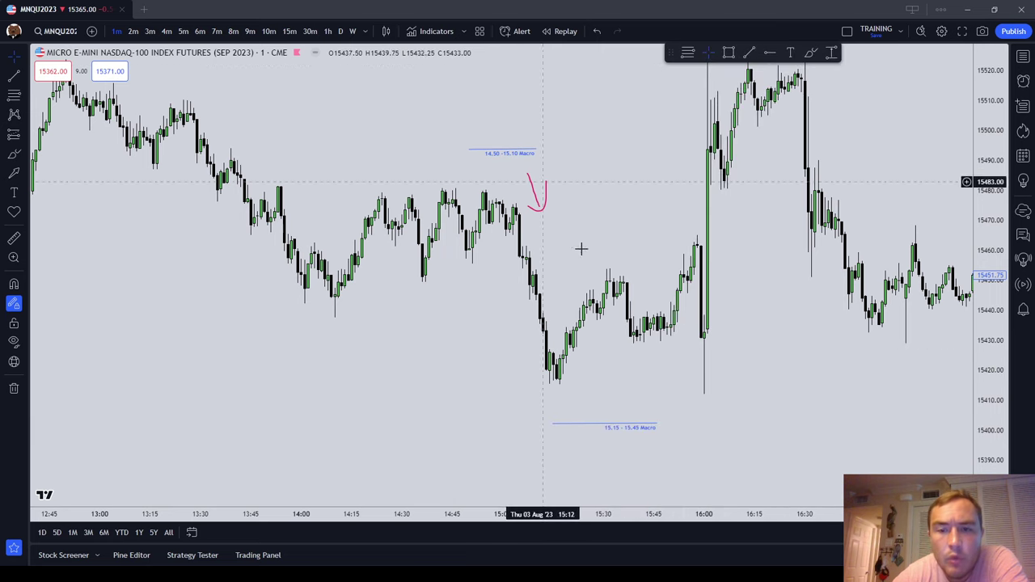
Brush a red upward arrow along the rally, dismiss the date-range measurement, and scroll back.
left_click(809, 53)
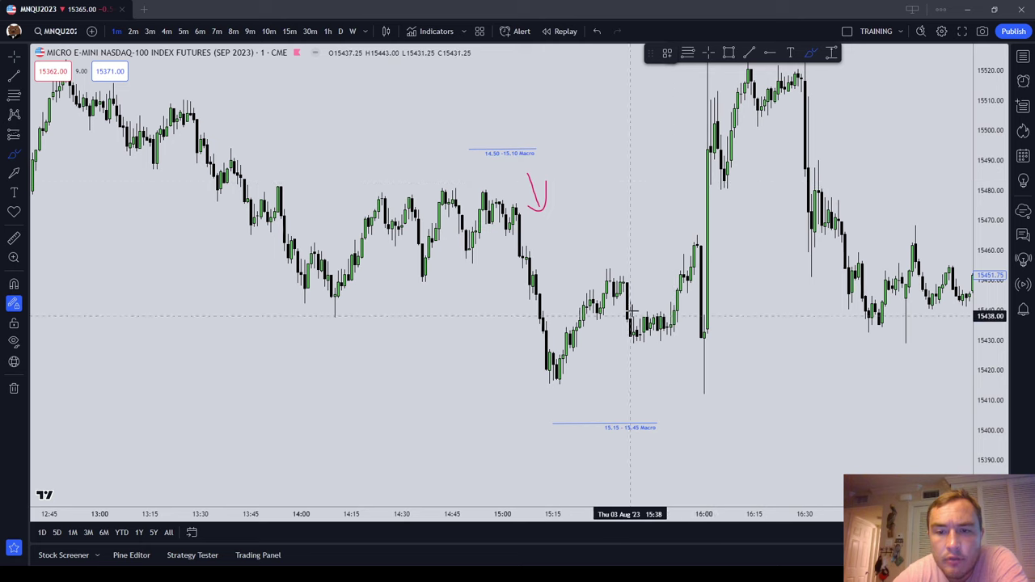
mouse_move(636, 300)
left_mouse_down()
mouse_move(663, 218)
mouse_move(676, 234)
left_mouse_up()
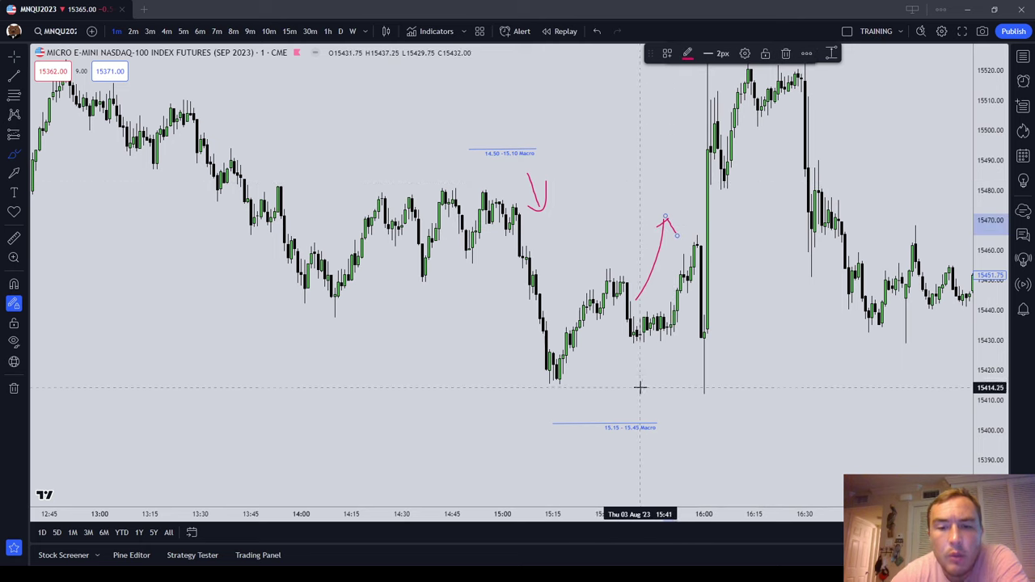
left_click(635, 429)
left_click(518, 423)
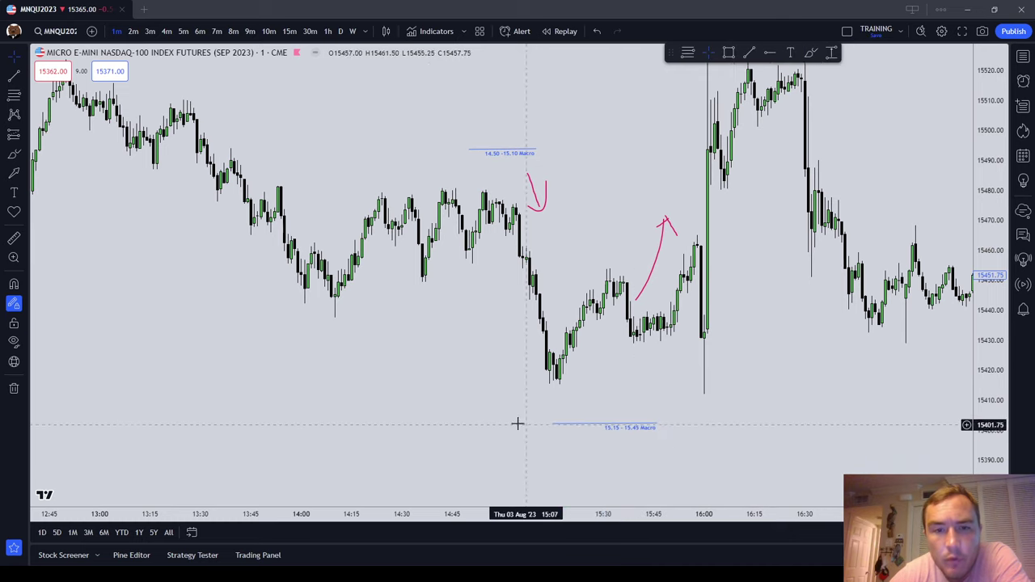
scroll(441, 372, "left", 10)
Select the 09.50 - 10.10 Macro line and scroll back toward the overnight Aug 3 session.
scroll(645, 234, "right", 3)
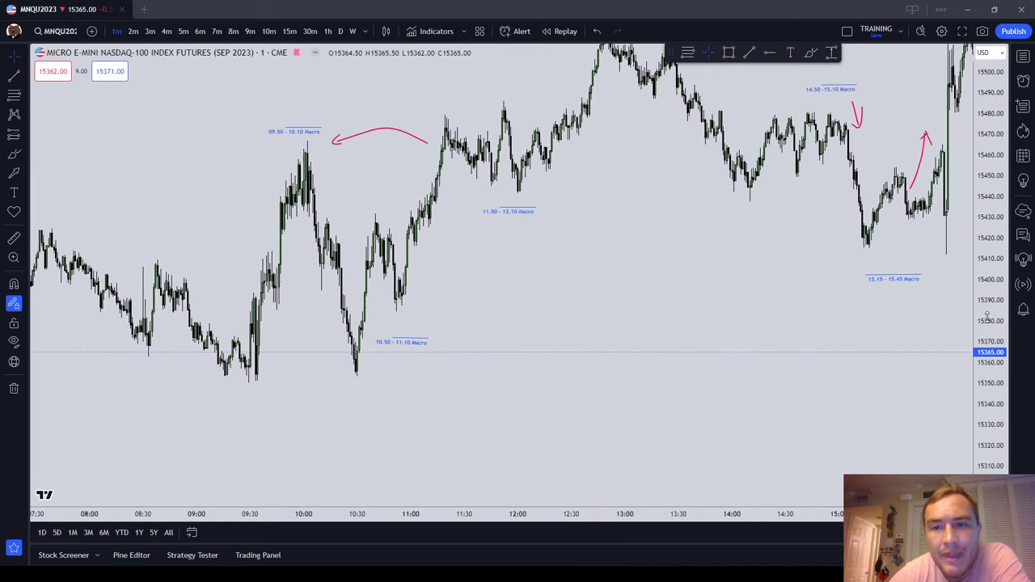
scroll(661, 353, "right", 1)
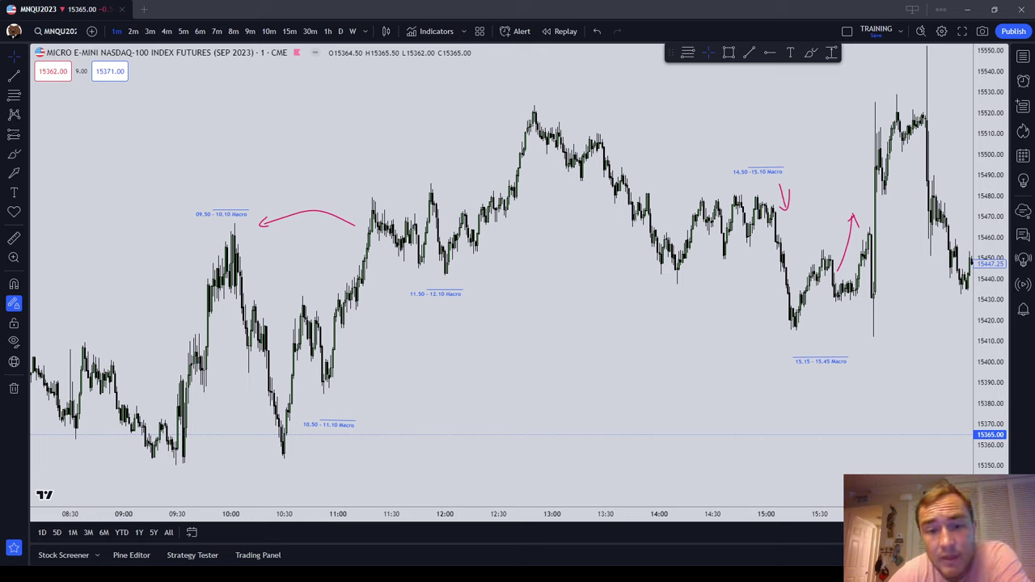
left_click(250, 208)
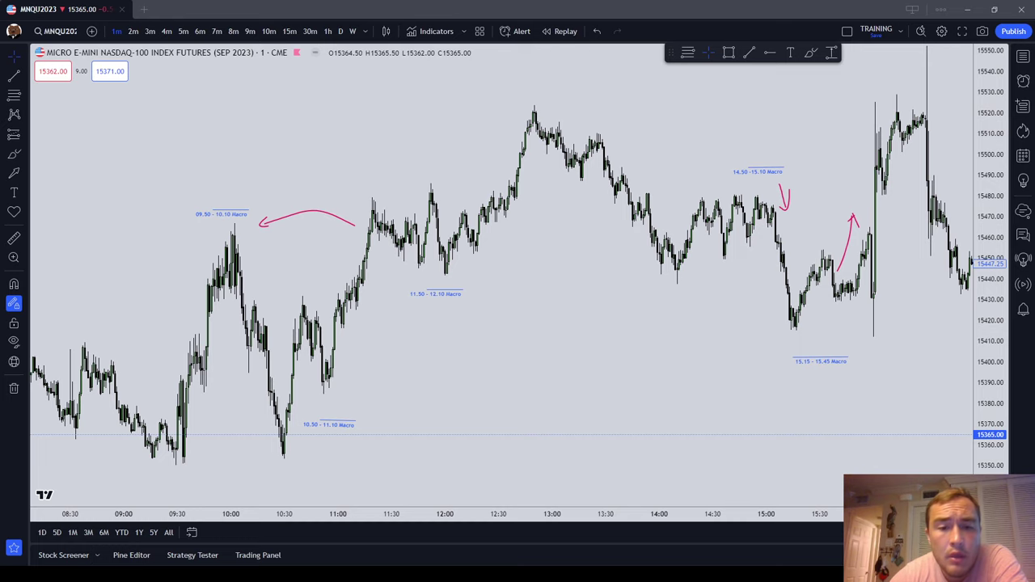
scroll(555, 429, "left", 10)
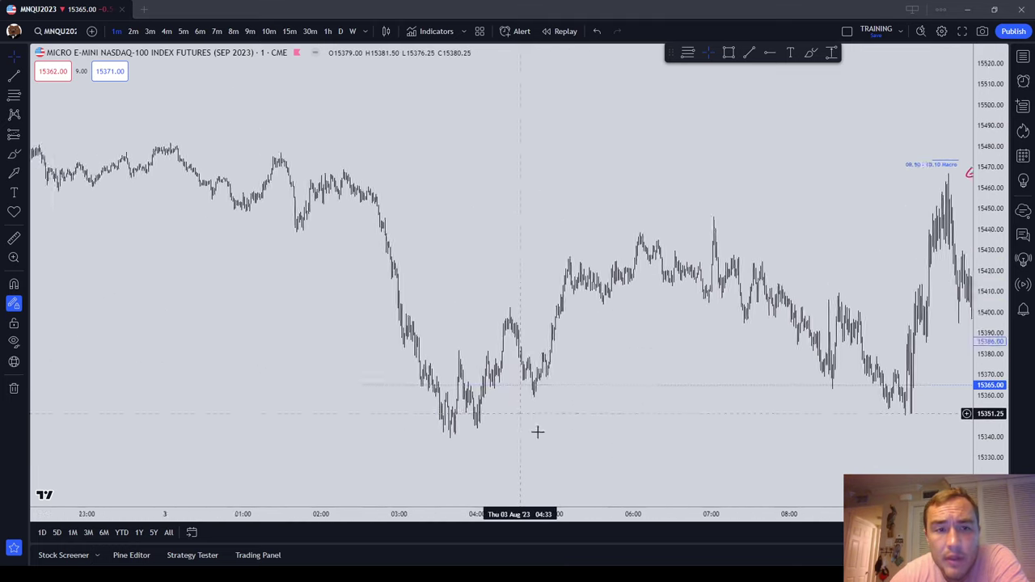
Frame the Aug 2 evening through early Aug 3 stretch and choose the Trend Line tool.
scroll(537, 433, "left", 15)
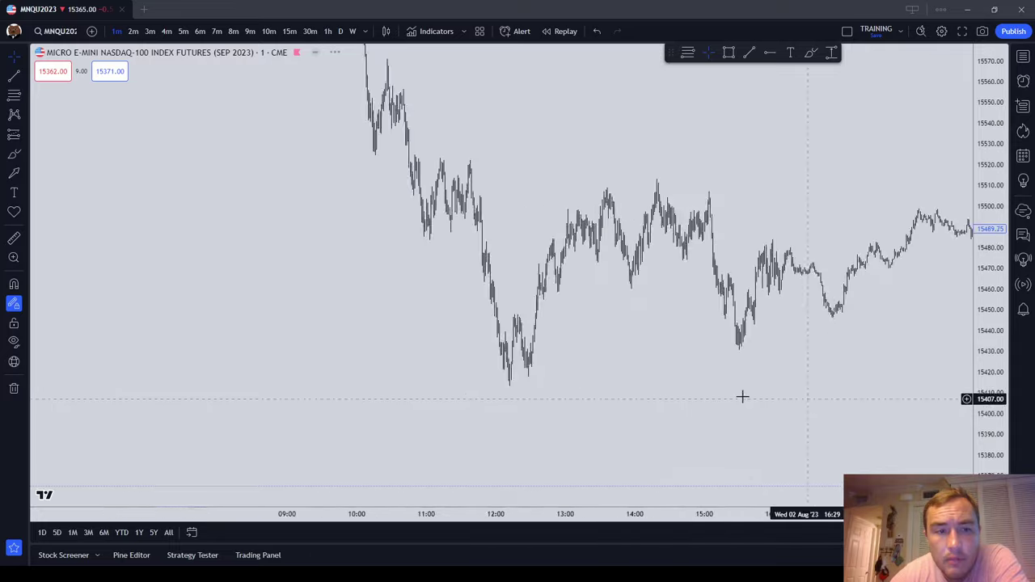
scroll(731, 364, "right", 10)
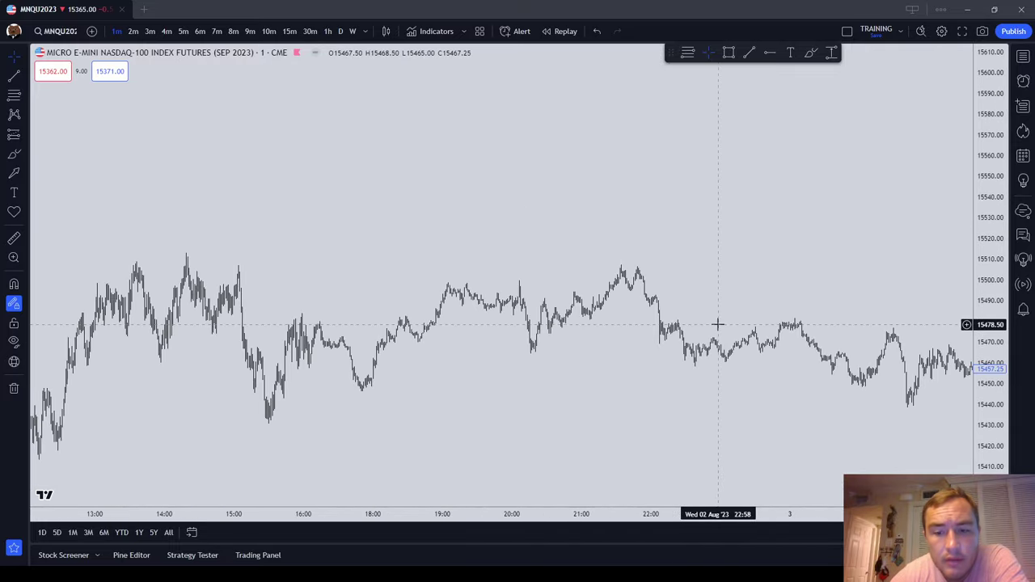
scroll(267, 237, "right", 10)
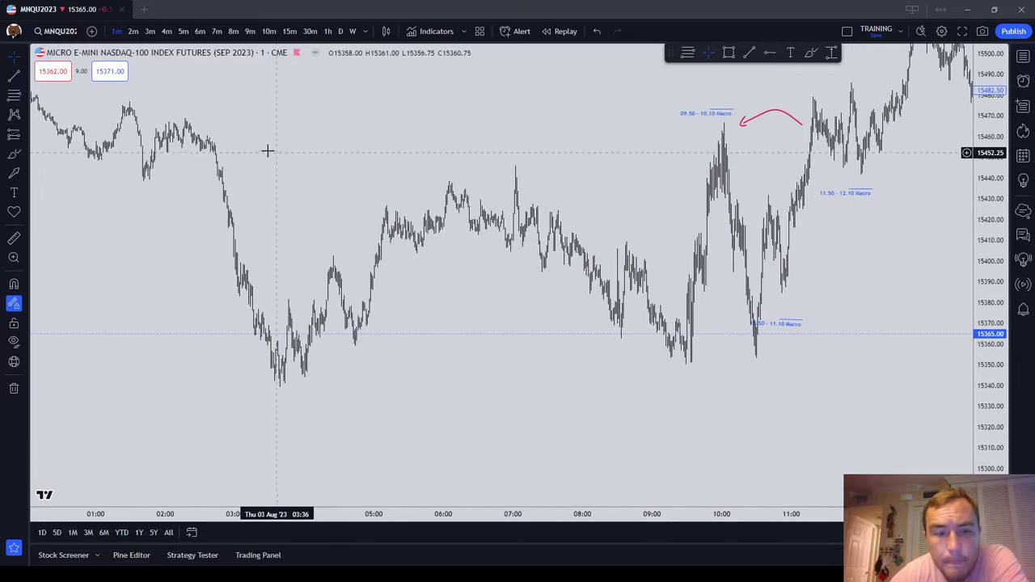
scroll(267, 151, "left", 10)
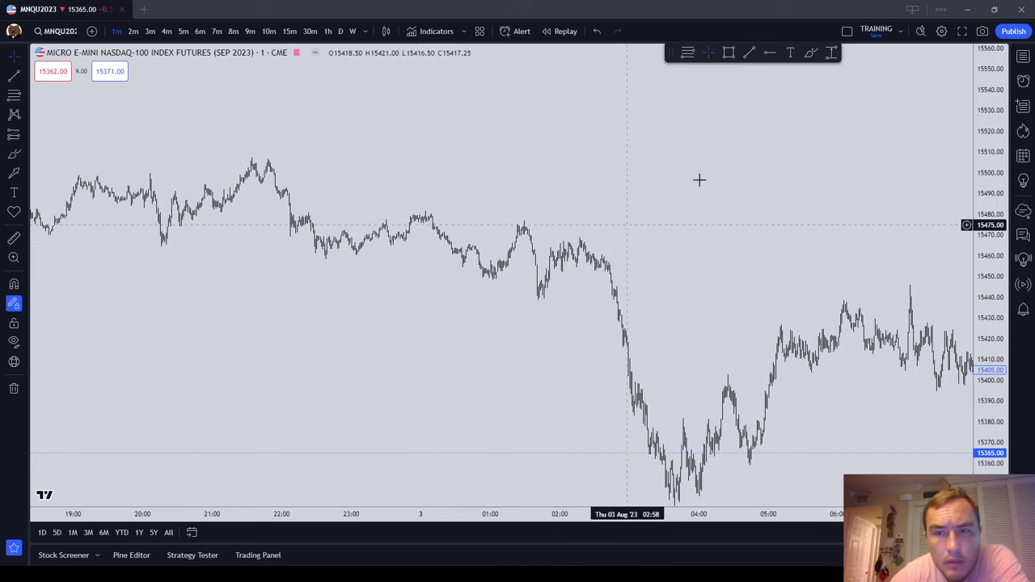
left_click(749, 53)
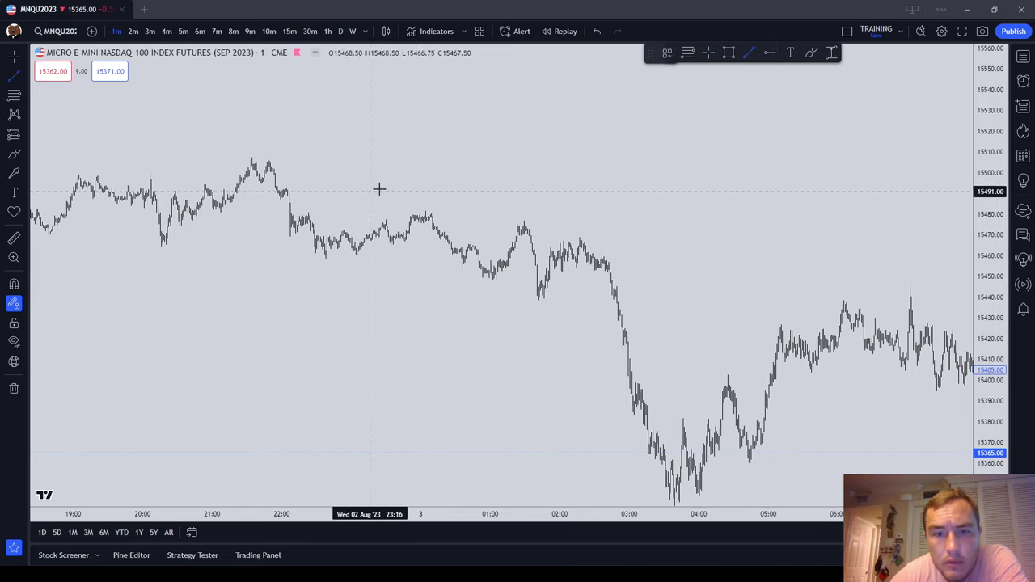
Draw a short level line at 01:50 on Aug 3 with the 01.50 - 2.10 Macro template.
left_click(549, 192)
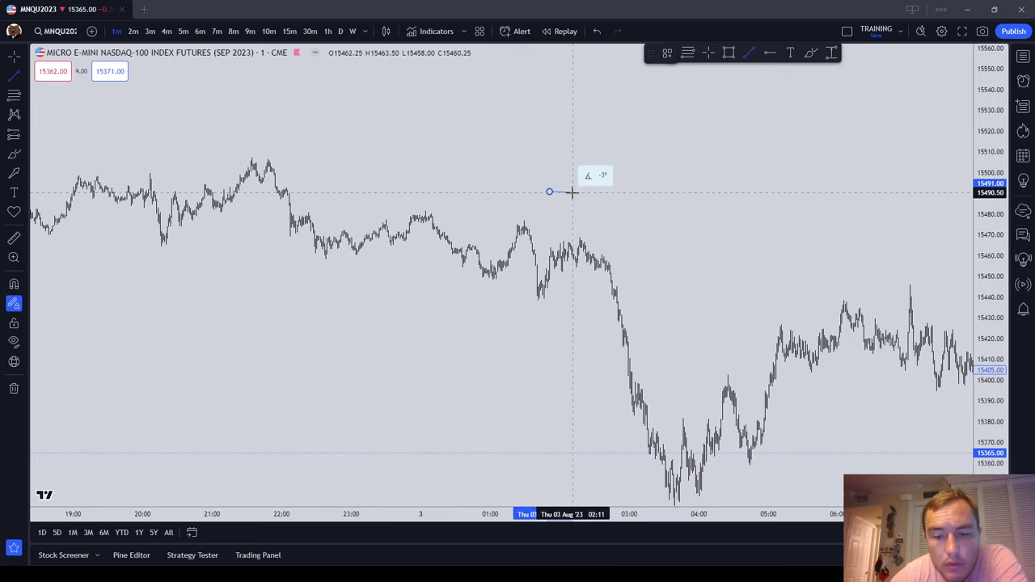
left_click(571, 192)
left_click(667, 53)
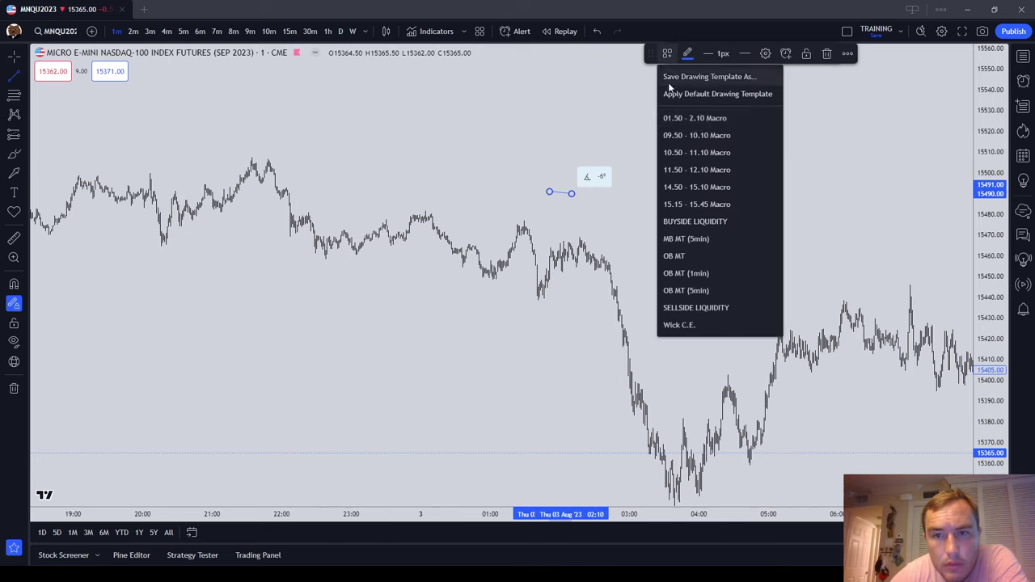
left_click(694, 121)
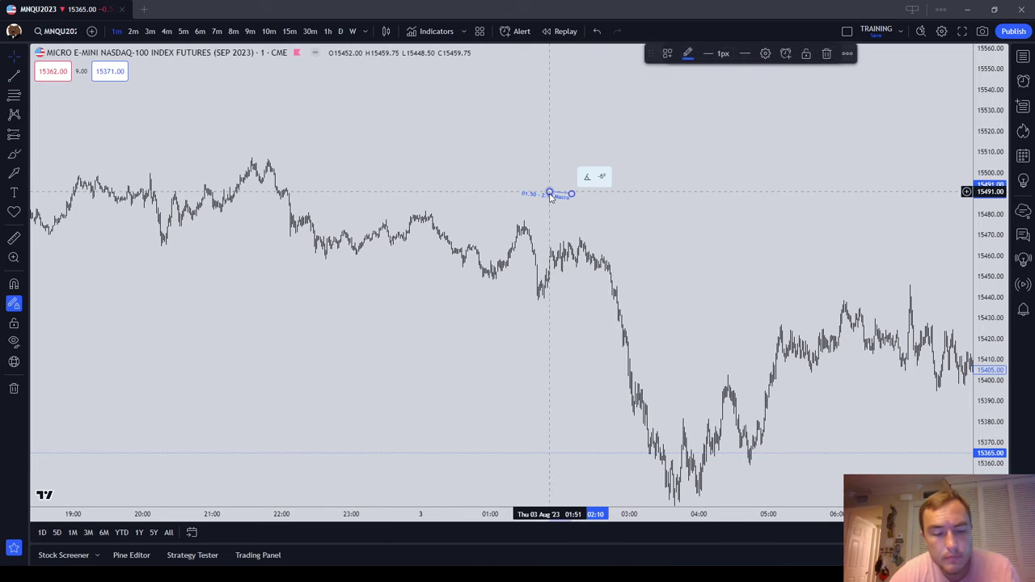
left_click_drag(549, 192, 548, 199)
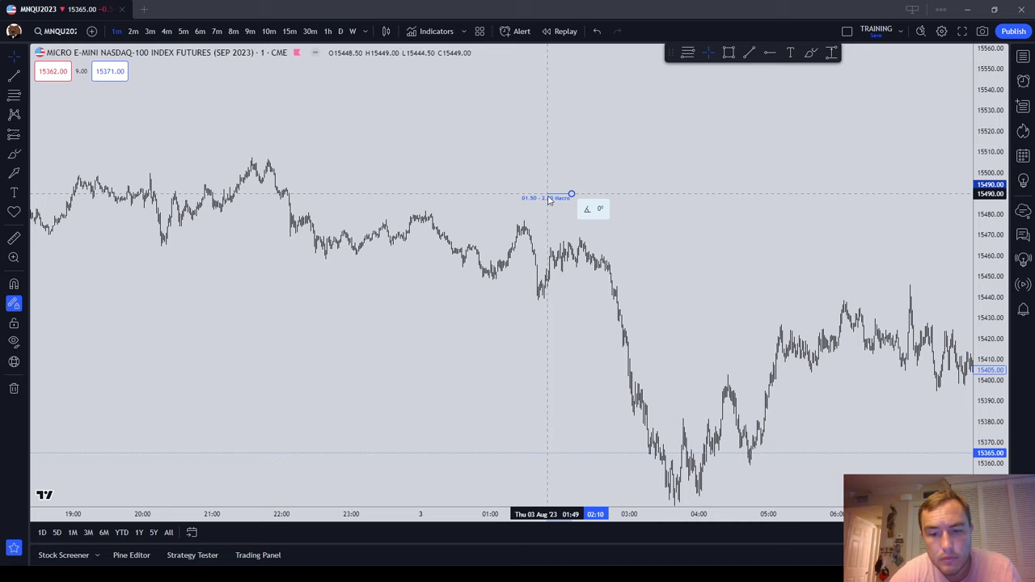
Shift the chart to show 02:00 through 13:00 and switch it to full-screen.
left_click_drag(741, 187, 416, 62)
left_click(962, 30)
left_click_drag(495, 161, 492, 256)
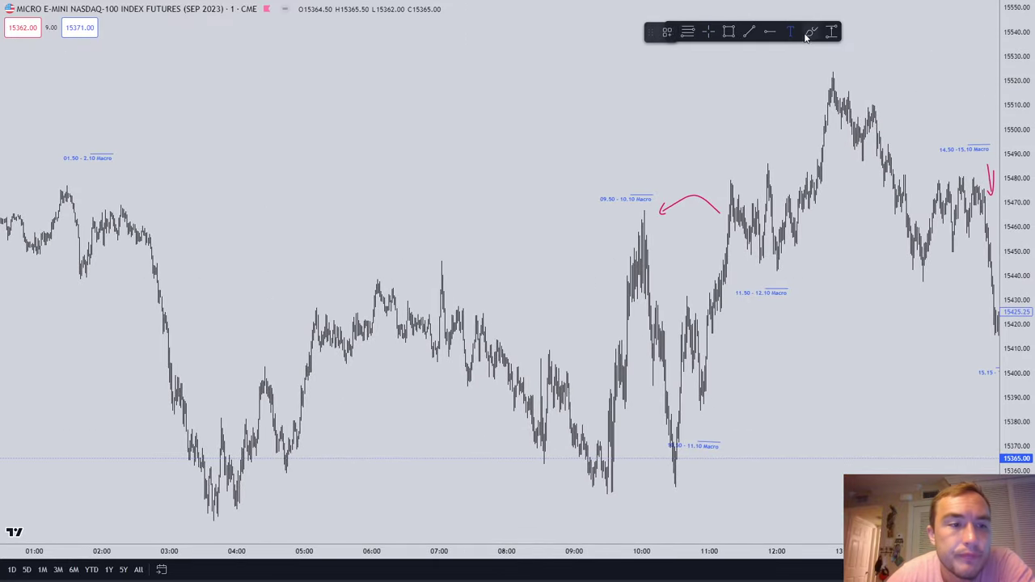
Delete a trial text note, nudge the 10.50 - 11.10 Macro line's left end, and scroll toward later hours.
left_click(145, 202)
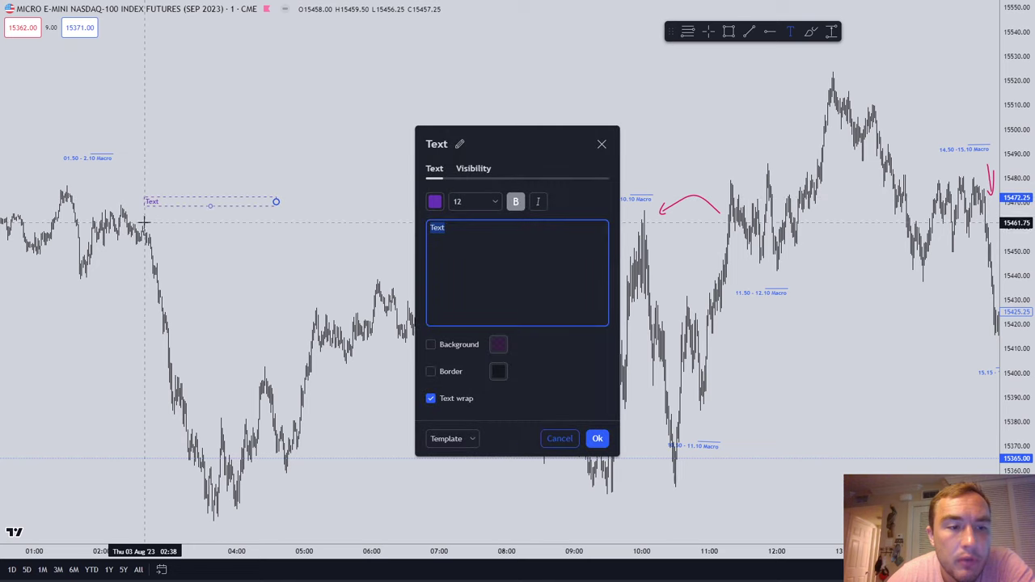
left_click(602, 144)
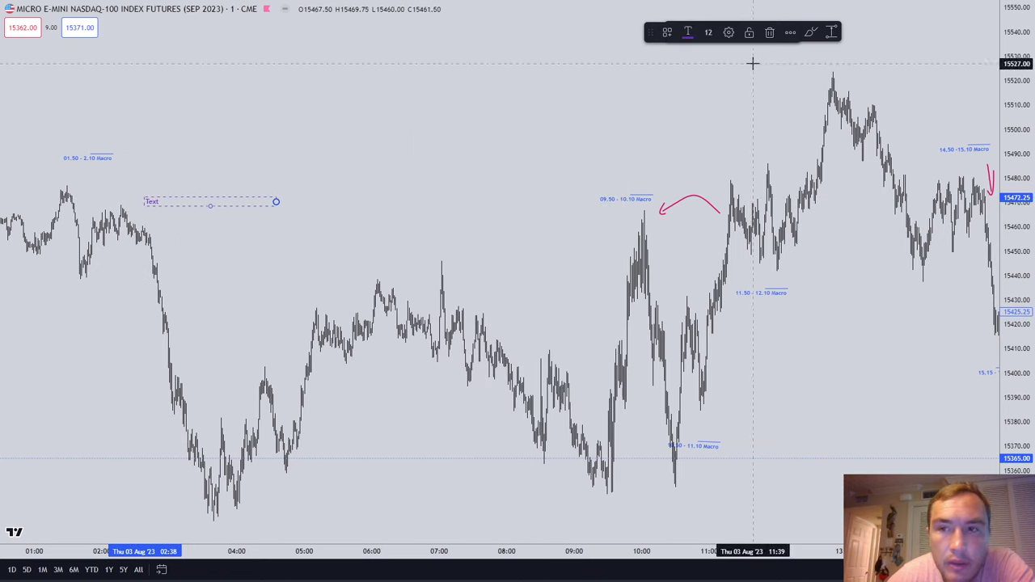
left_click(768, 33)
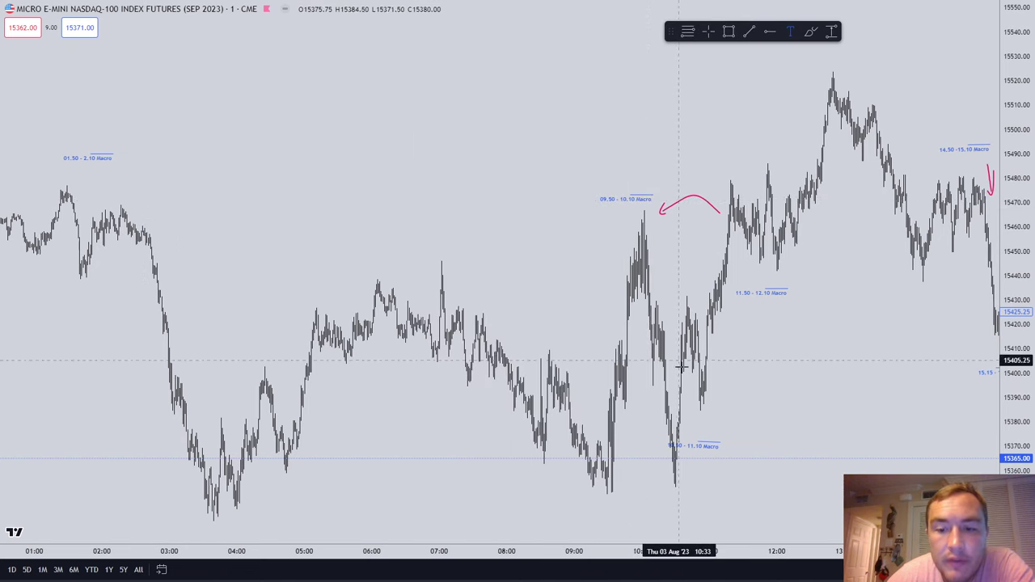
left_click_drag(695, 444, 700, 448)
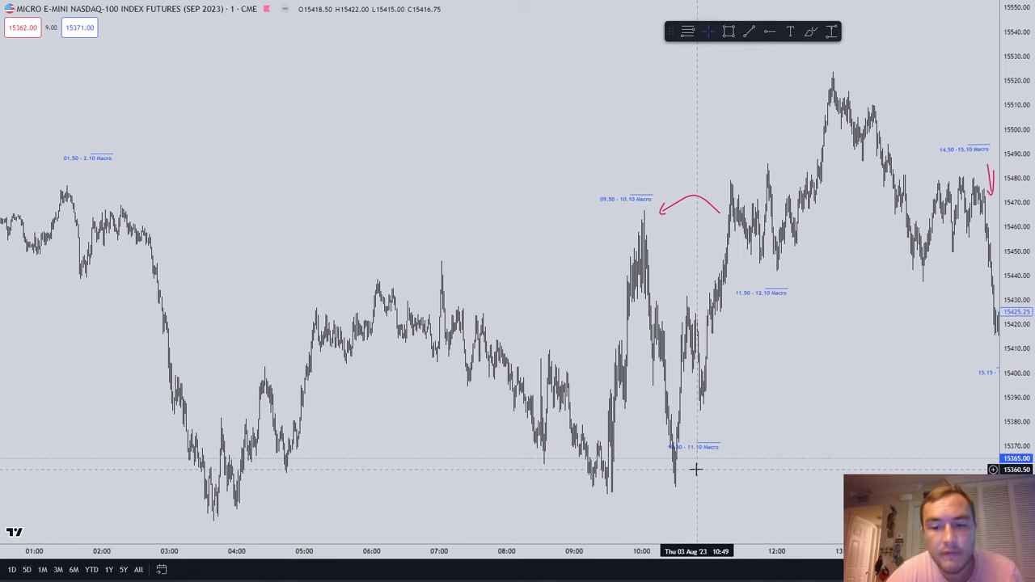
scroll(651, 302, "right", 5)
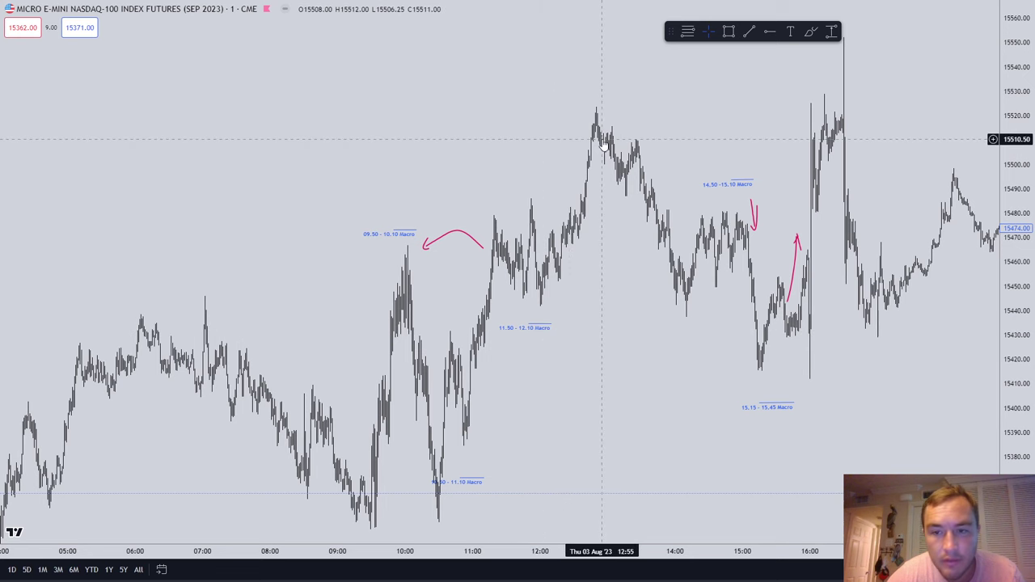
Leave full-screen view and close the Symbol Search popup that appeared.
scroll(602, 146, "right", 2)
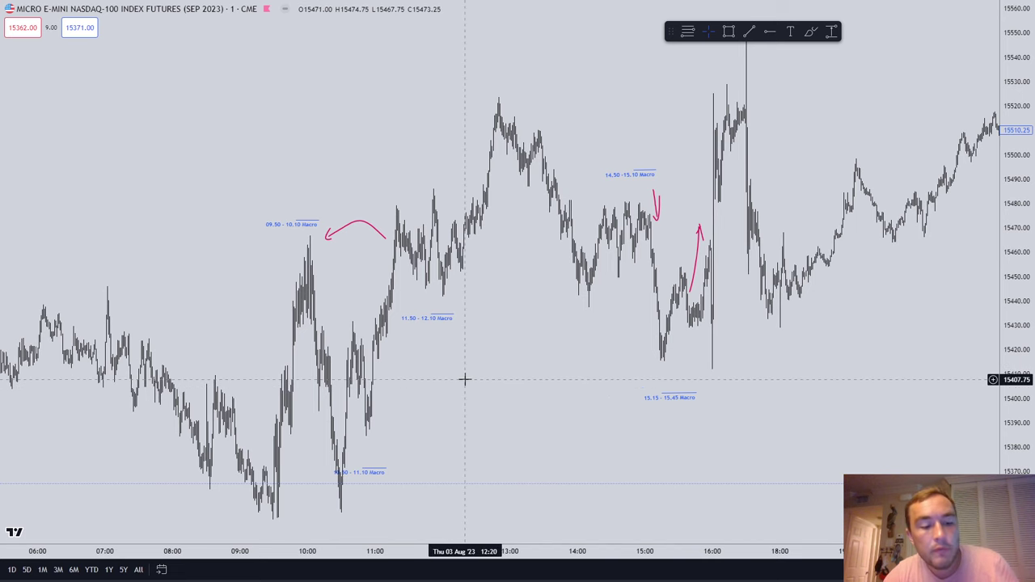
key("ctrl+k")
left_click(733, 154)
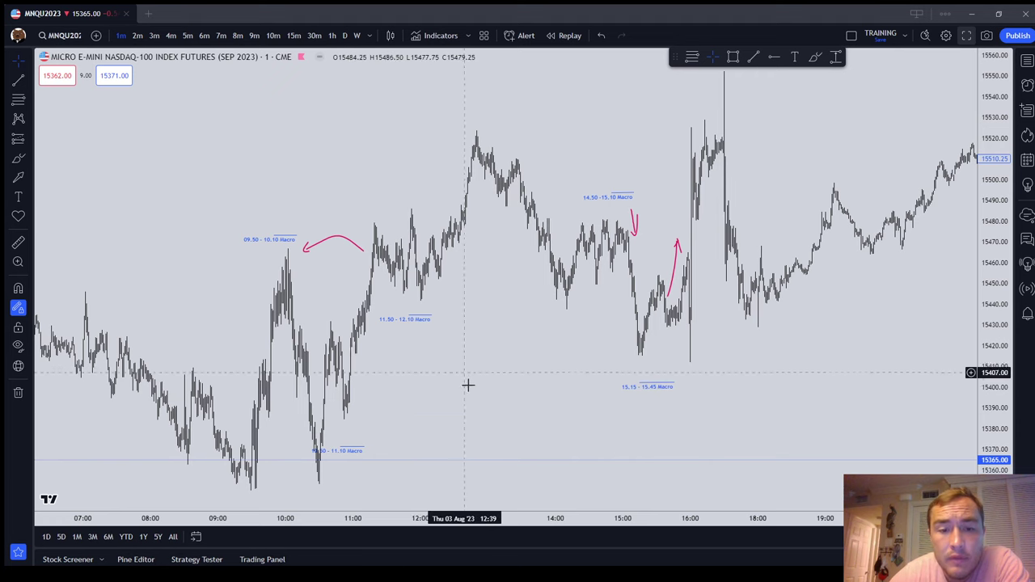
Confirm the chart uses New York (UTC-4) time, then open the 09.50 - 10.10 line's saved templates.
left_click_drag(467, 385, 516, 339)
left_click(963, 537)
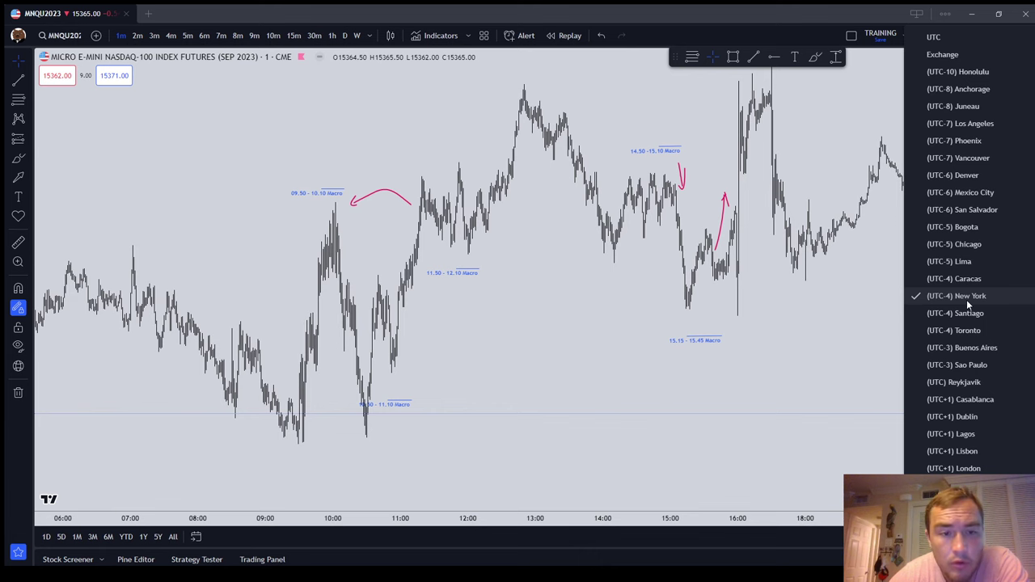
left_click(623, 386)
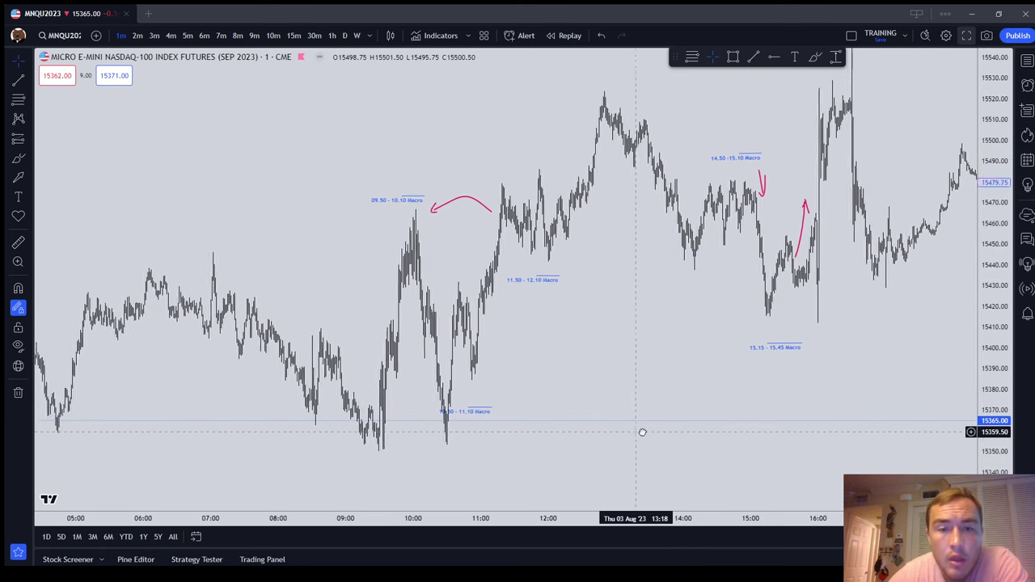
left_click(412, 197)
left_click(691, 59)
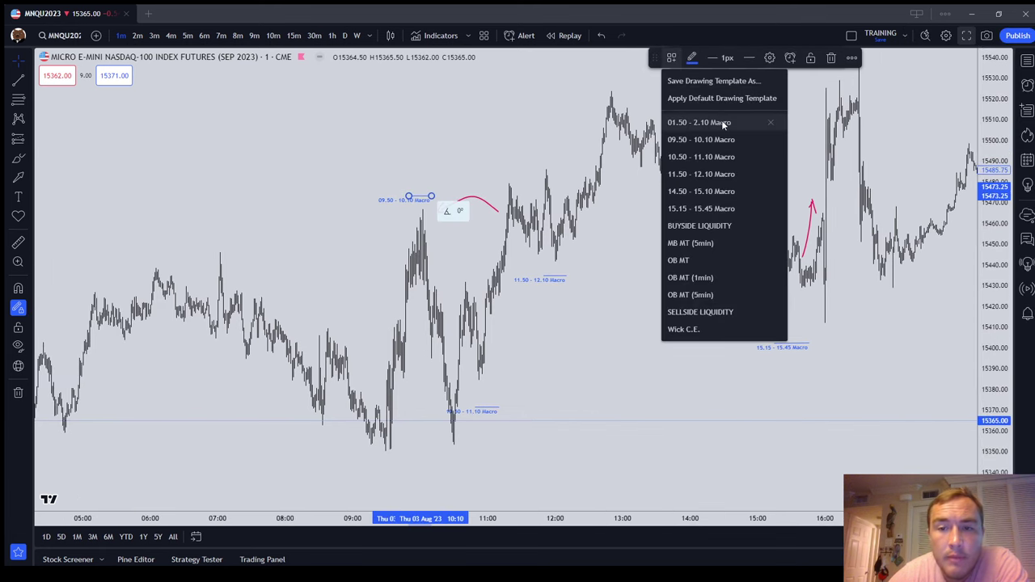
scroll(243, 185, "down", 2)
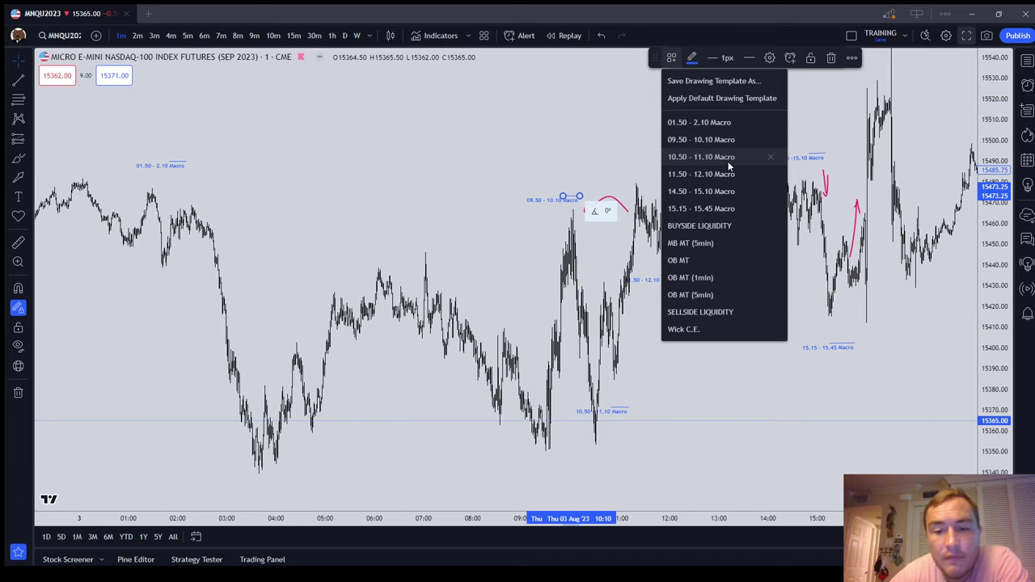
scroll(743, 177, "up", 2)
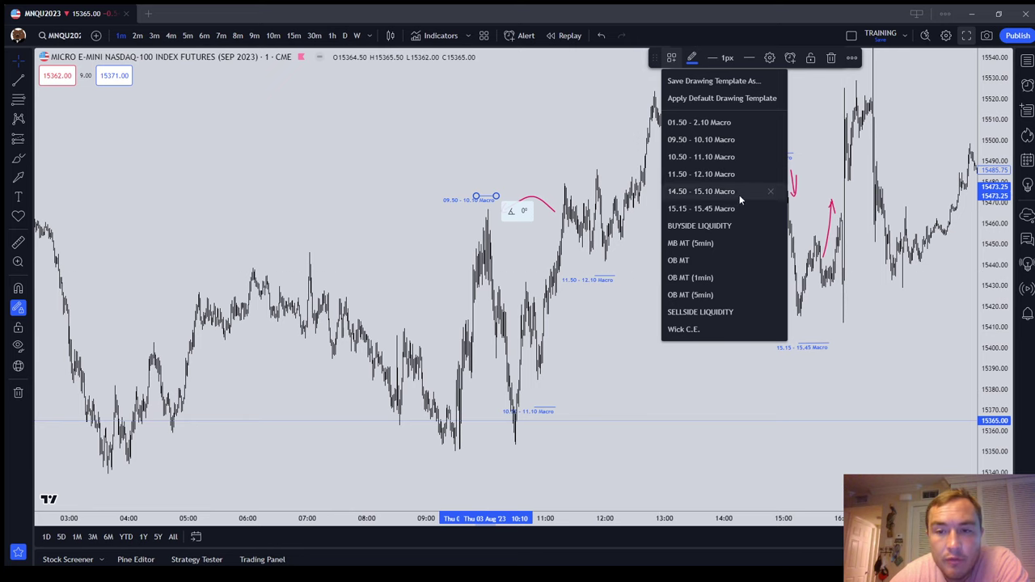
scroll(739, 174, "up", 2)
scroll(592, 192, "down", 3)
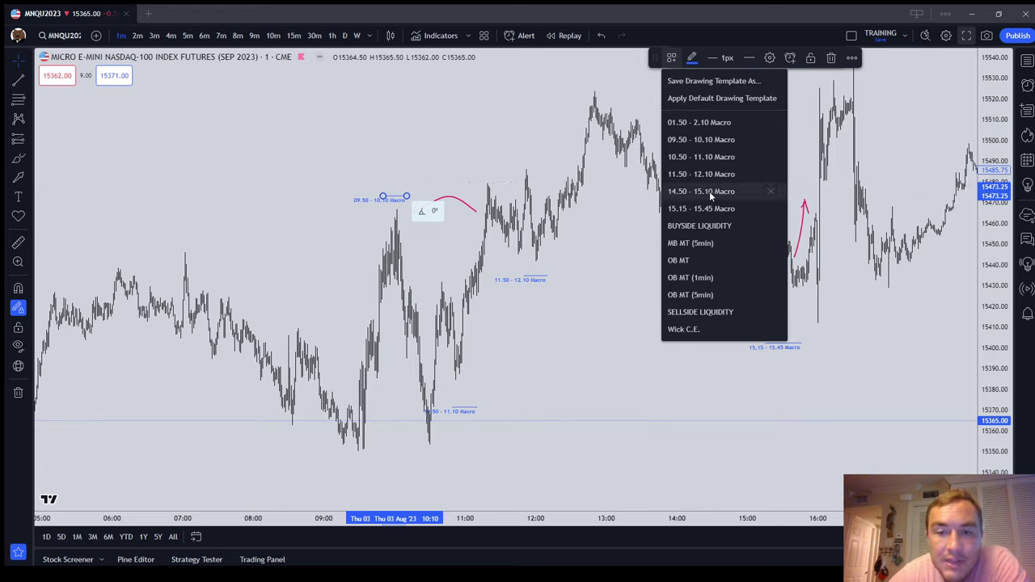
scroll(437, 171, "up", 5)
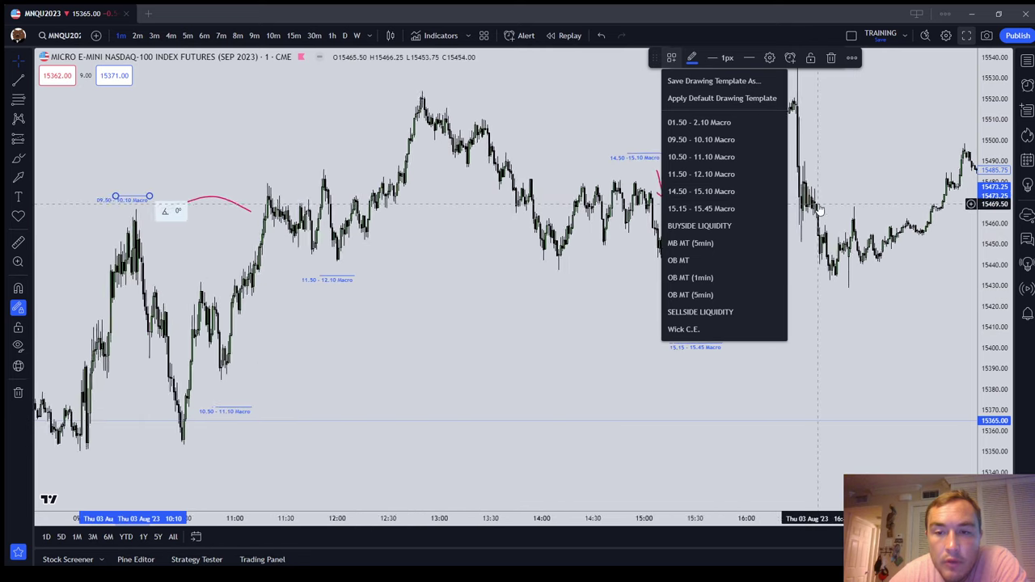
left_click(442, 159)
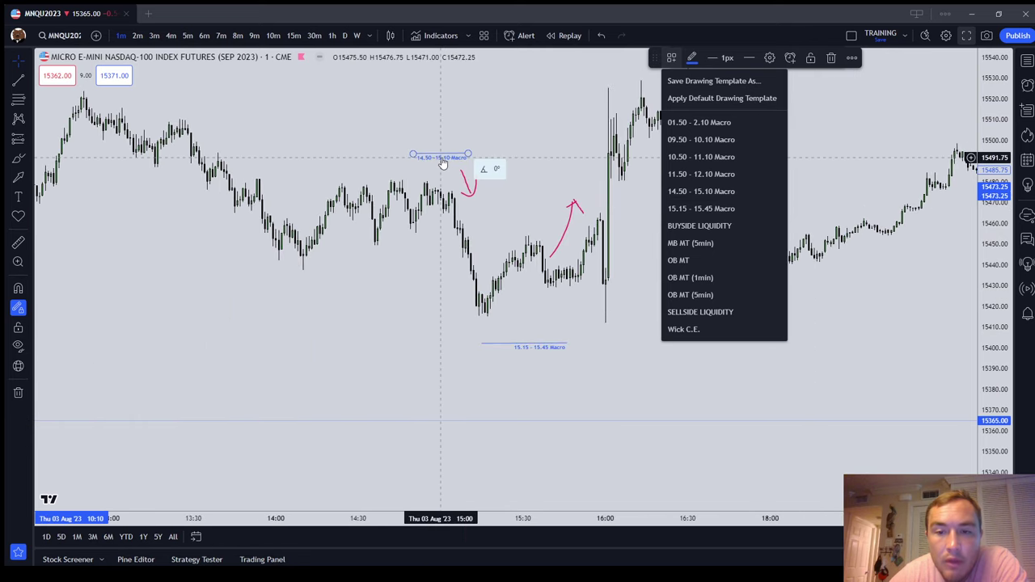
left_click(524, 350)
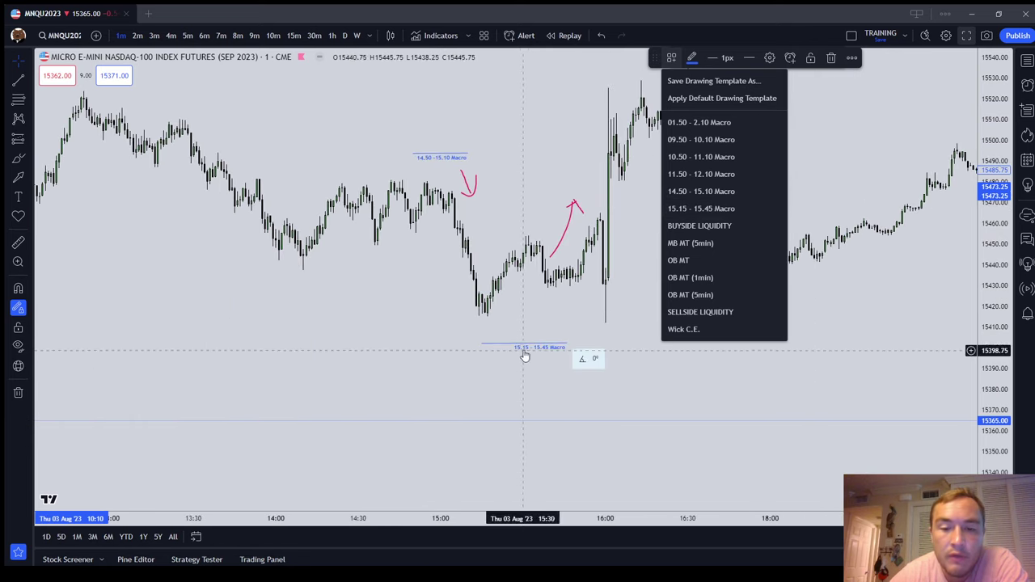
scroll(526, 343, "down", 3)
scroll(522, 358, "down", 2)
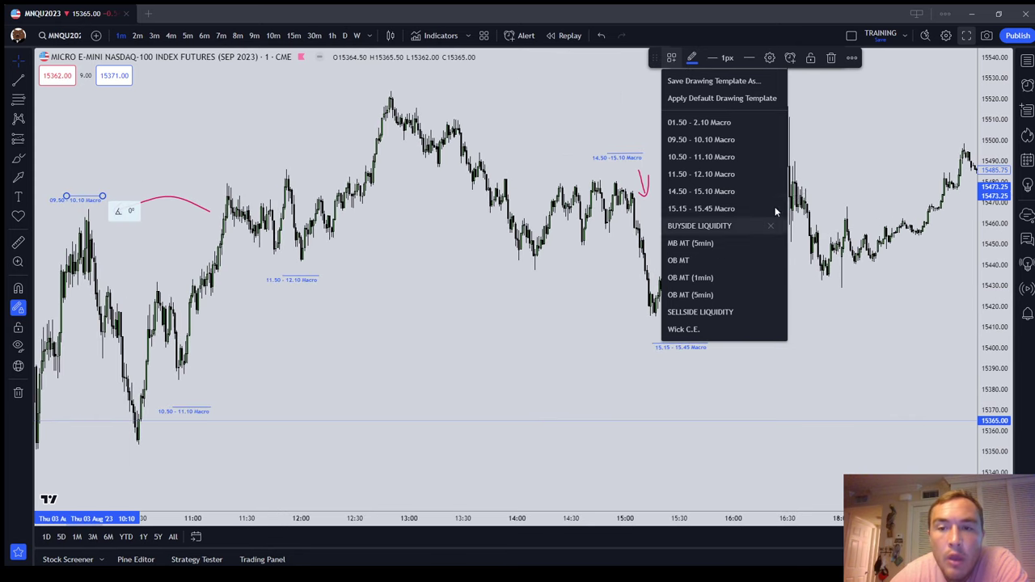